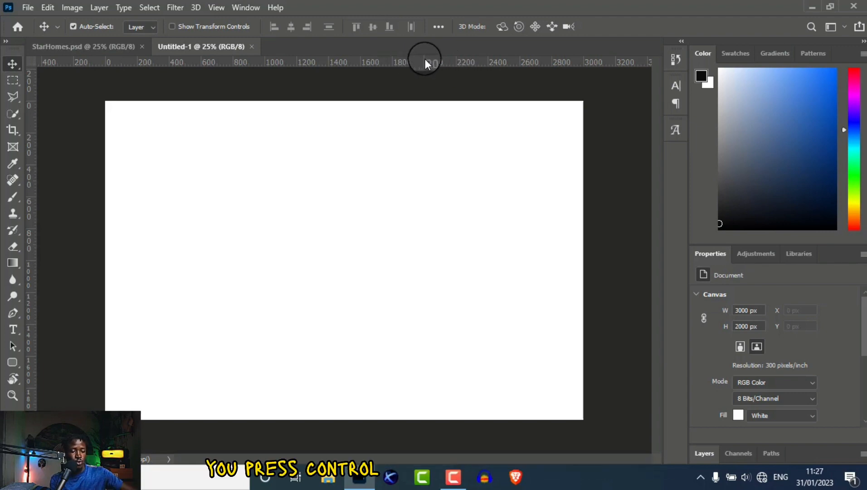
Toggle the rulers with Ctrl+R on the new 3000 × 2000 px, 300 ppi document.
key("ctrl")
key("ctrl+r")
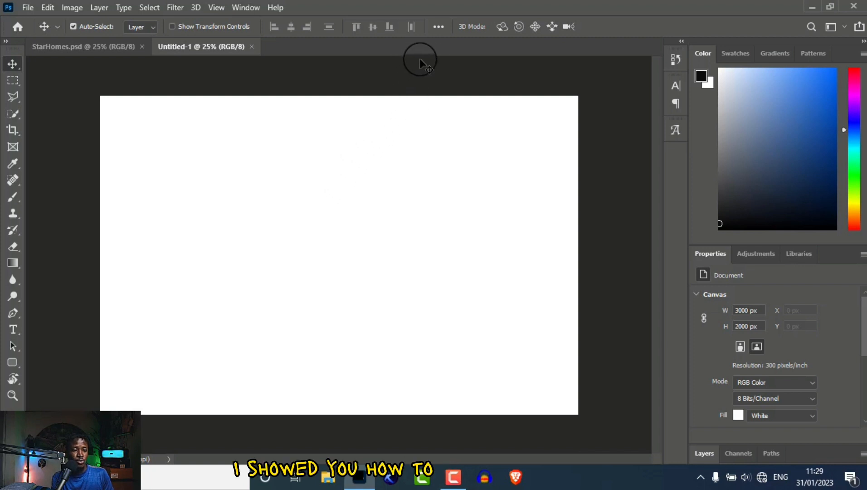
key("ctrl+r")
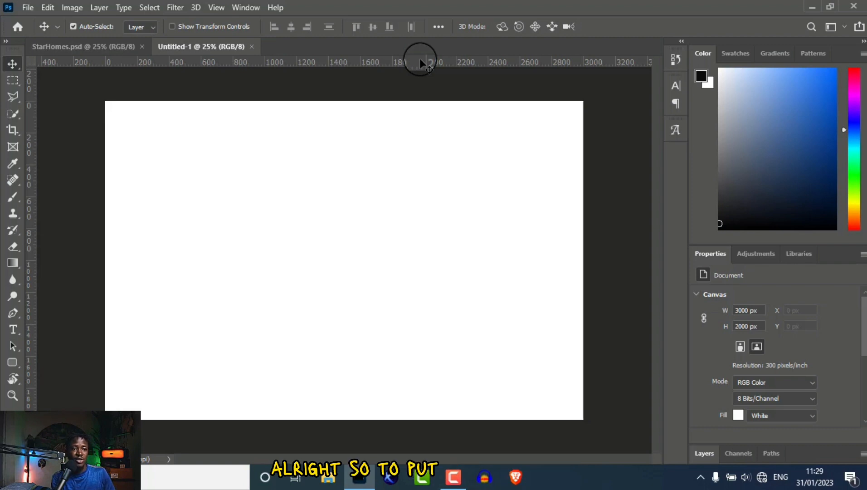
Add margin guides just inside the card's top, bottom and side edges.
left_click_drag(413, 64, 410, 116)
left_click_drag(403, 63, 398, 403)
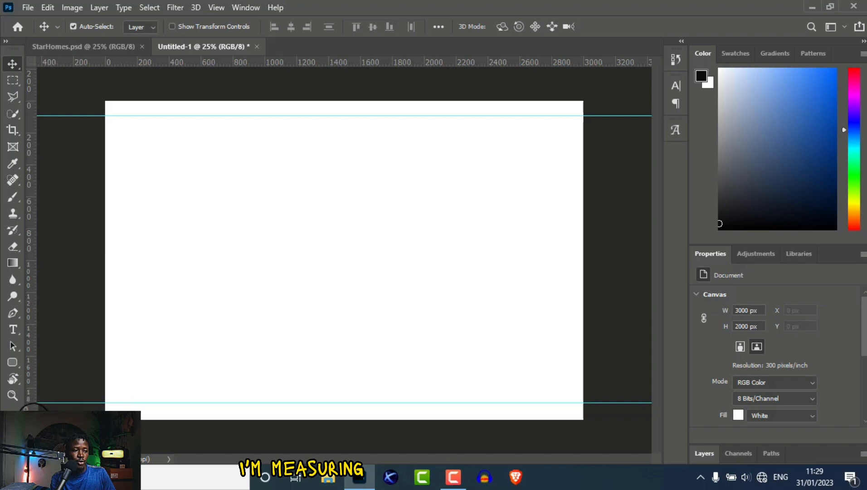
left_click_drag(34, 281, 565, 273)
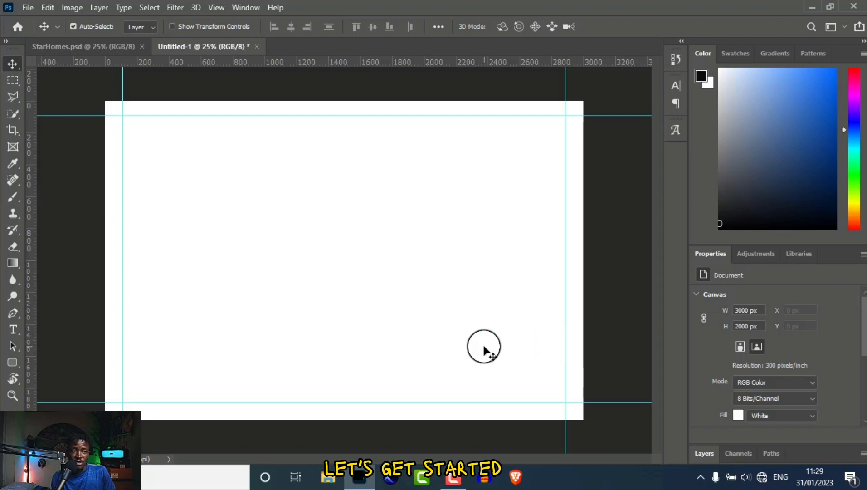
Glance at the StarHomes document, return to the card, and minimize Photoshop.
left_click(79, 46)
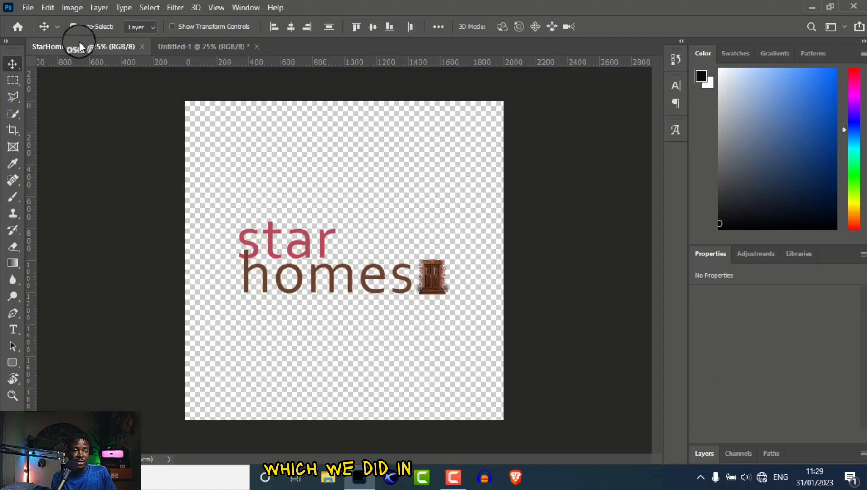
left_click(193, 47)
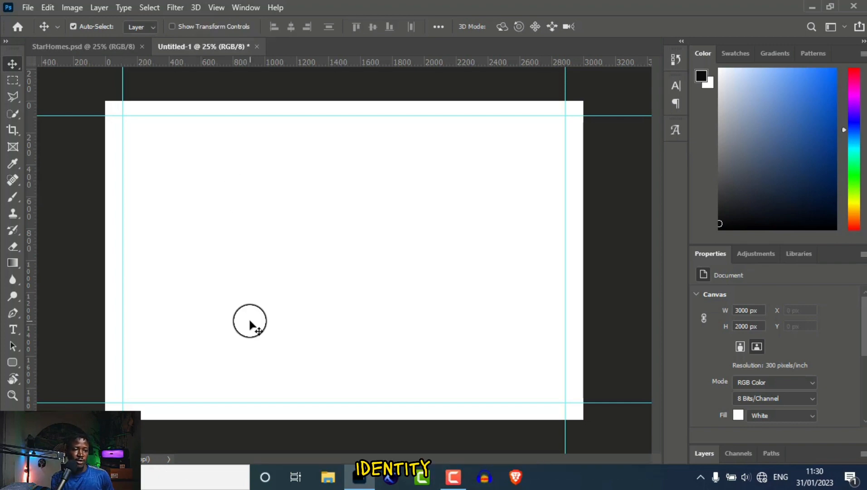
left_click(812, 6)
Browse the CREA8 DO folder and its StarHome All Elements Used subfolder.
double_click(685, 24)
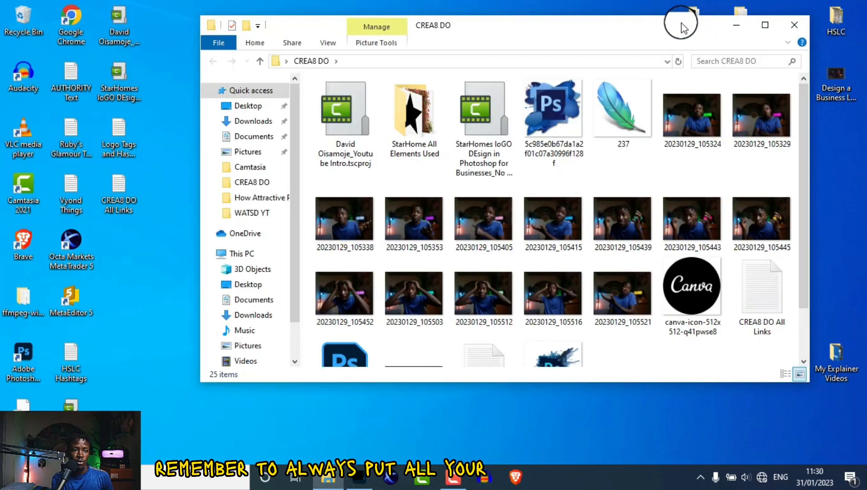
double_click(414, 117)
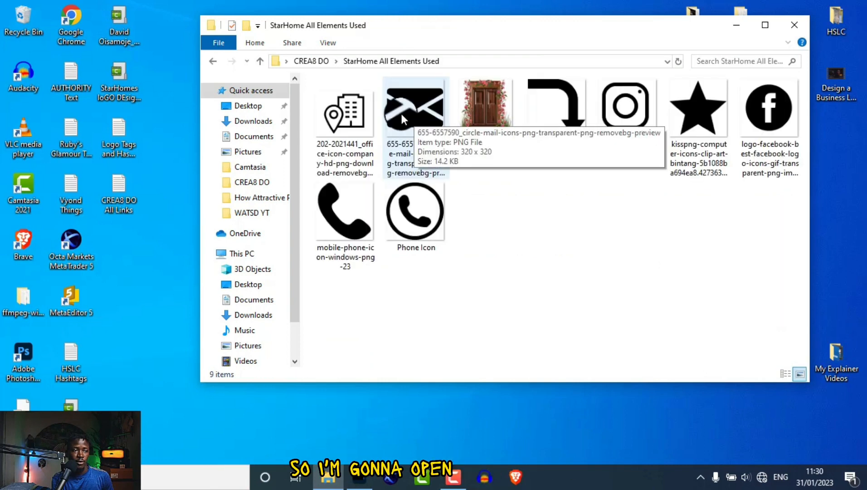
left_click(212, 61)
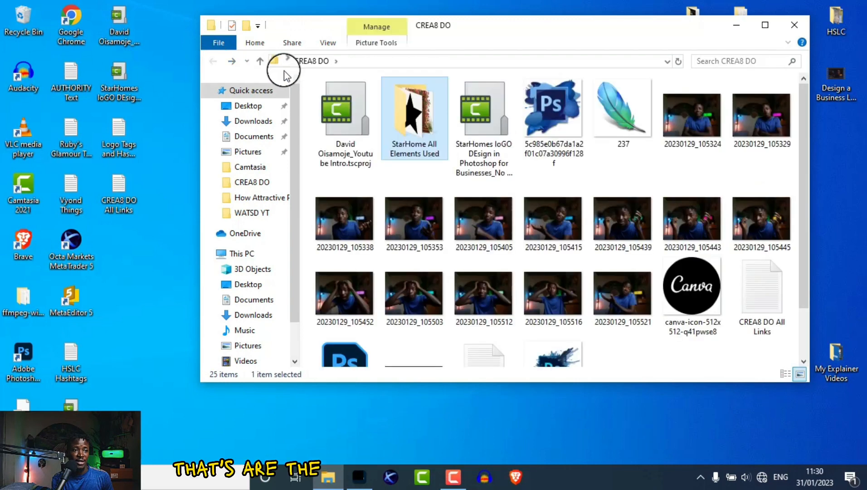
double_click(408, 116)
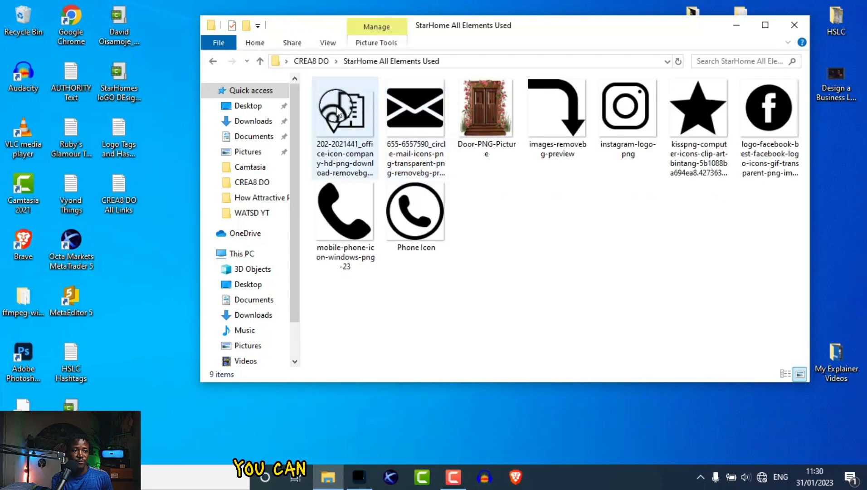
left_click(213, 62)
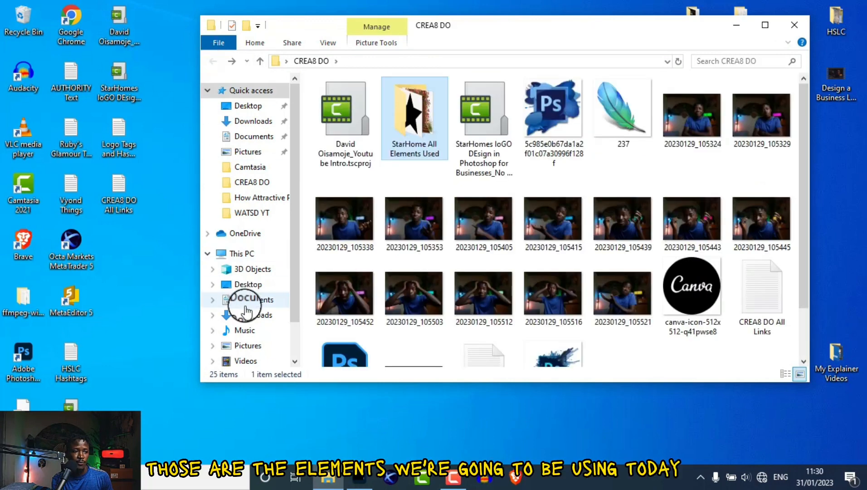
Find the StarHomes image in Pictures and drag it onto the card.
left_click(249, 346)
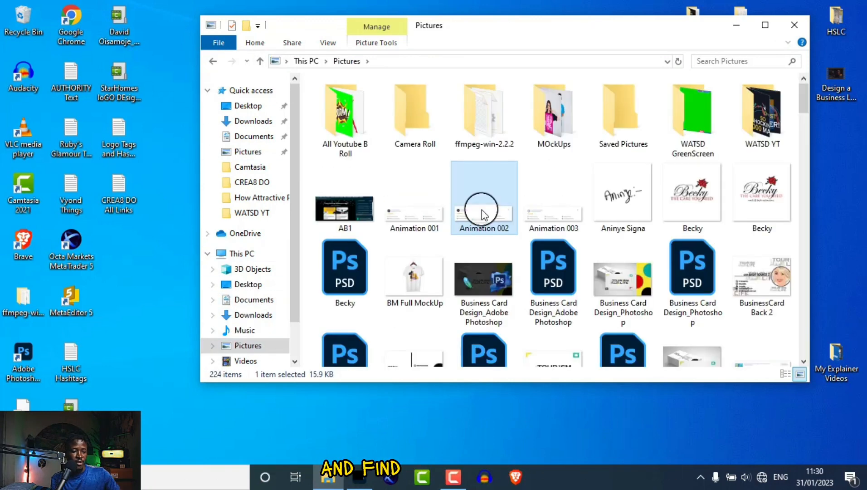
type("star")
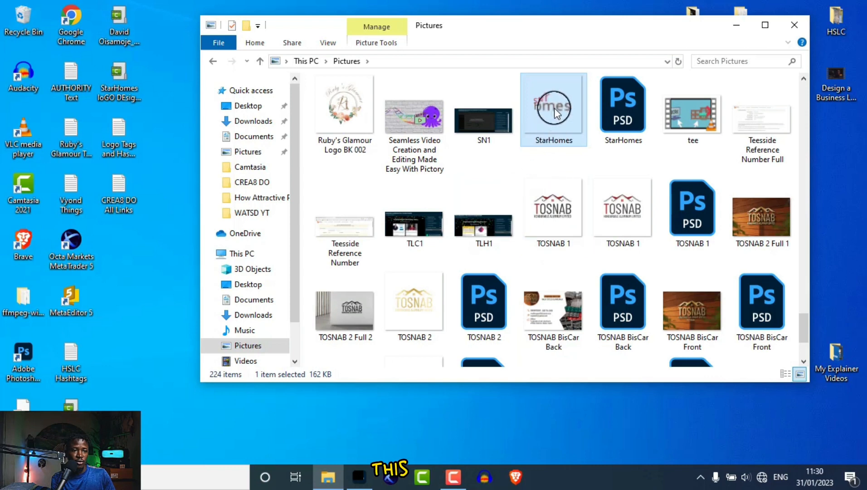
left_click_drag(554, 108, 278, 296)
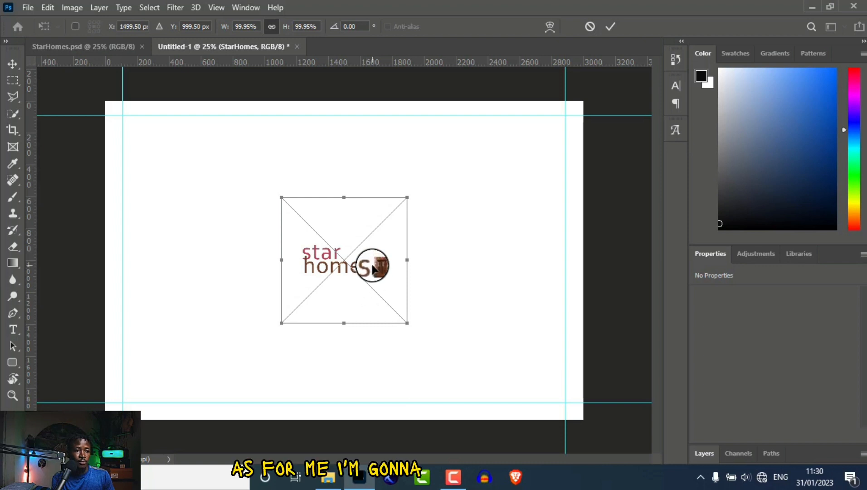
Enlarge the StarHomes logo to 809 × 280 px and commit it at the top right.
left_click_drag(372, 269, 533, 185)
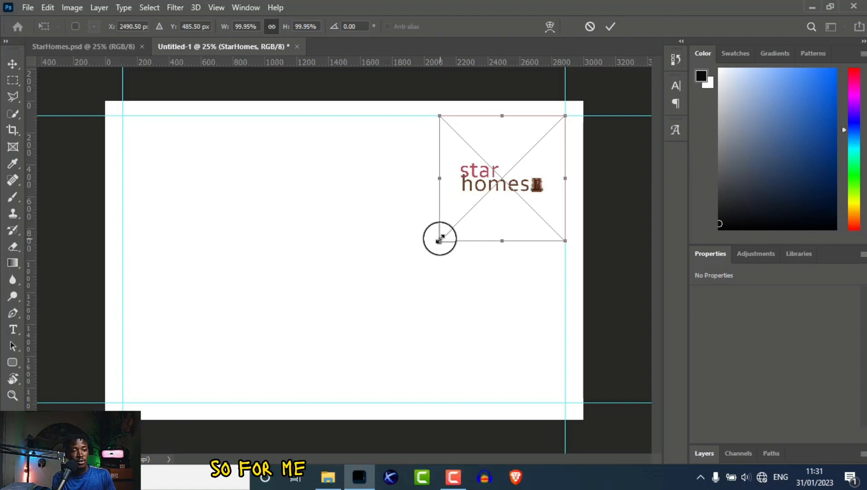
left_click_drag(439, 240, 356, 291)
left_click_drag(447, 260, 465, 214)
key("Return")
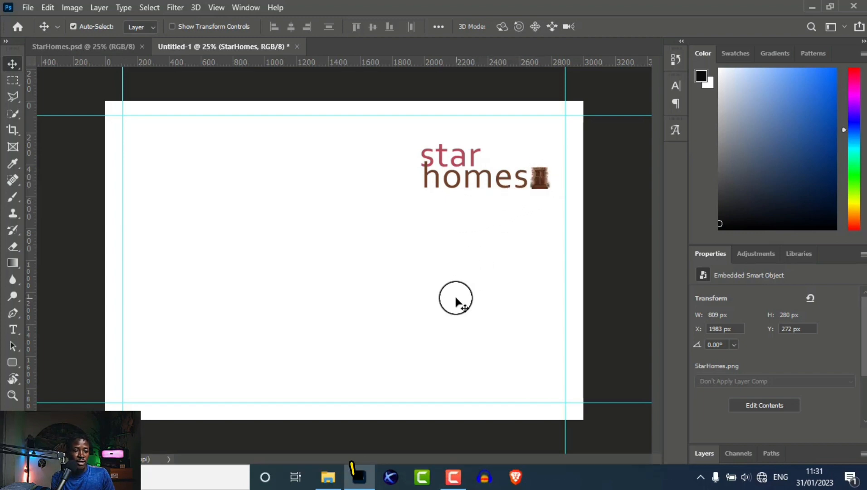
Open the StarHome All Elements Used folder in File Explorer.
left_click(327, 479)
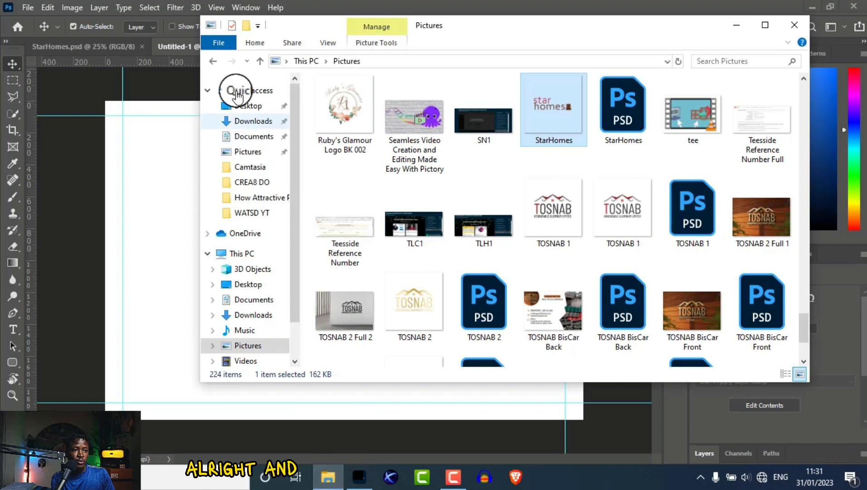
left_click(212, 62)
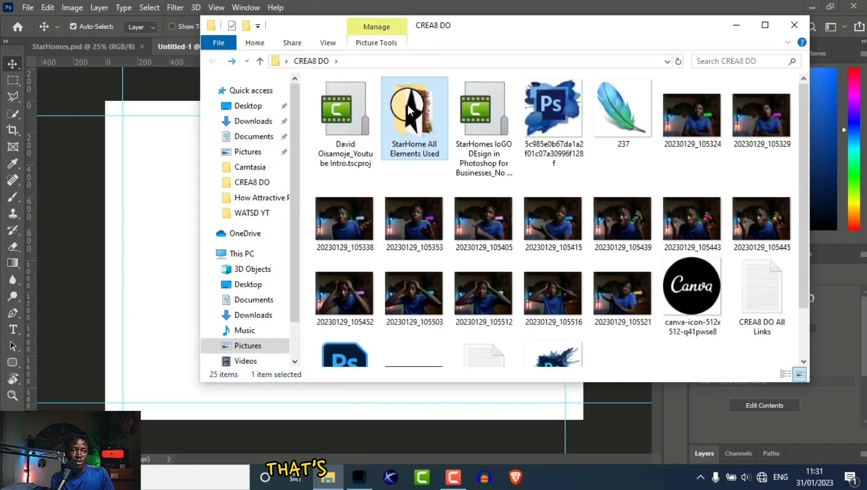
left_click(421, 117)
double_click(419, 116)
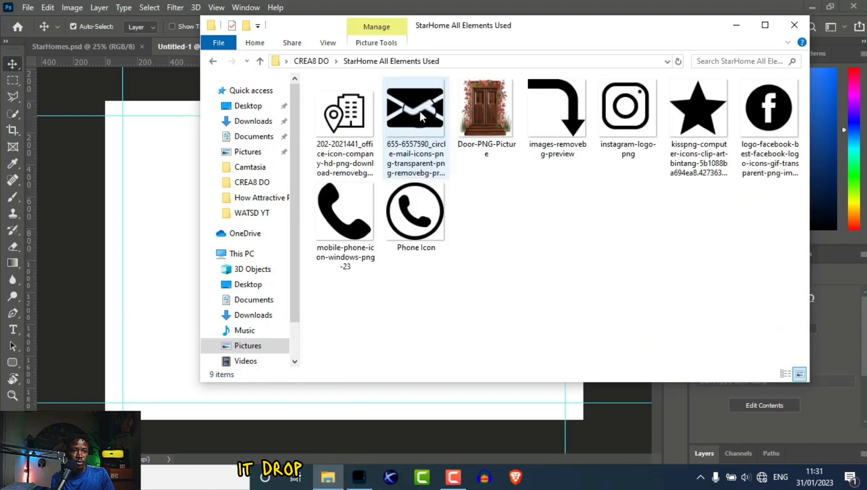
Place Door-PNG-Picture in the card's bottom-left corner and nudge it toward the edge.
left_click(491, 116)
left_click_drag(490, 113, 174, 349)
left_click(421, 375)
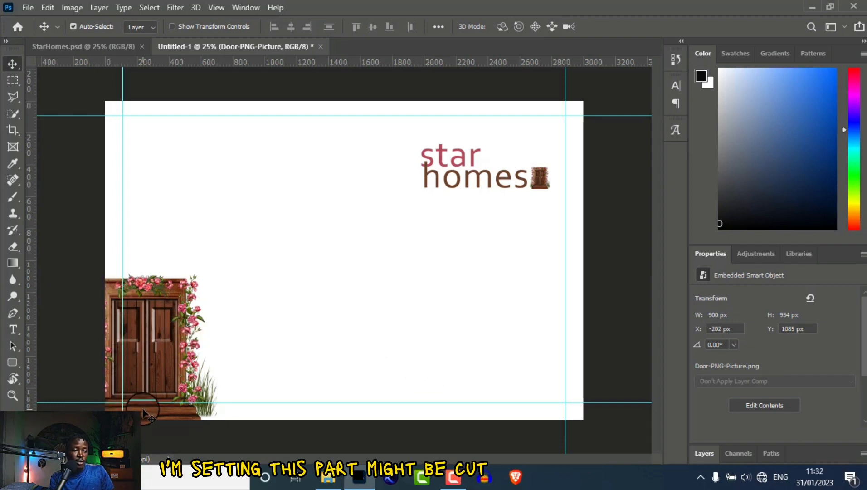
left_click_drag(143, 375, 156, 379)
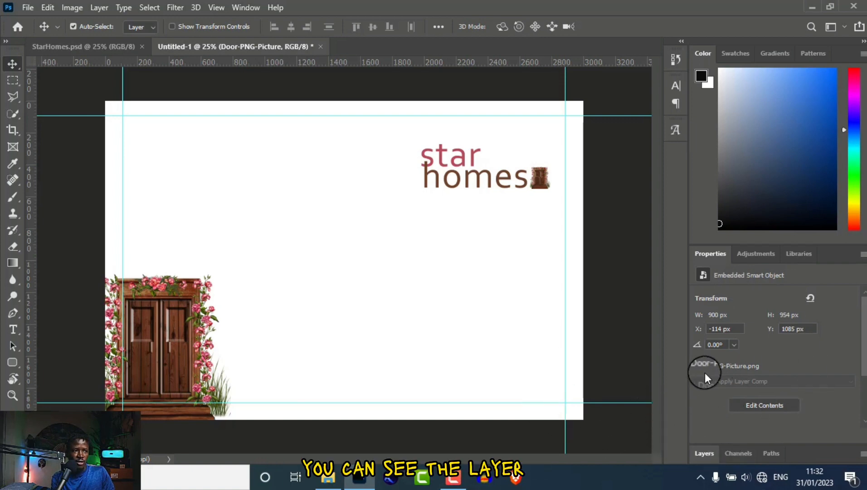
Expand the Layers panel, toggle the door layer's visibility, and try its opacity, keeping 100%.
left_click(704, 454)
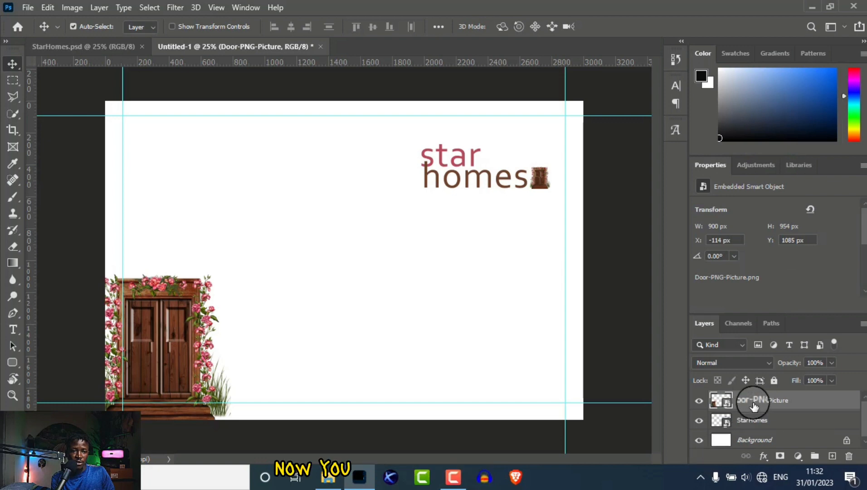
left_click(699, 401)
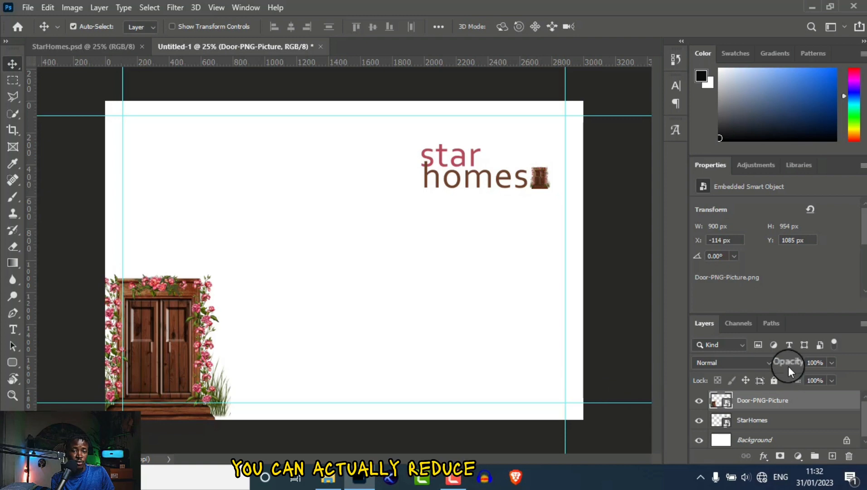
left_click_drag(789, 366, 864, 358)
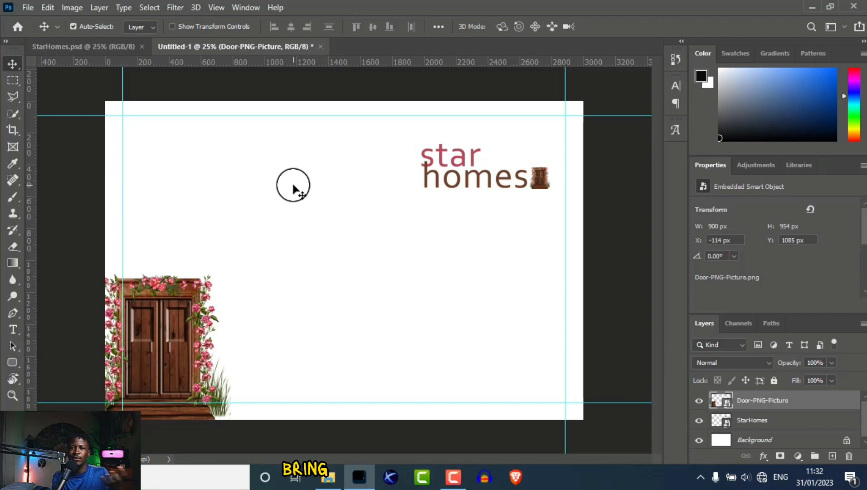
Draw a 1400 × 24 px black rounded-rectangle bar left of the logo and duplicate it just above.
left_click(12, 361)
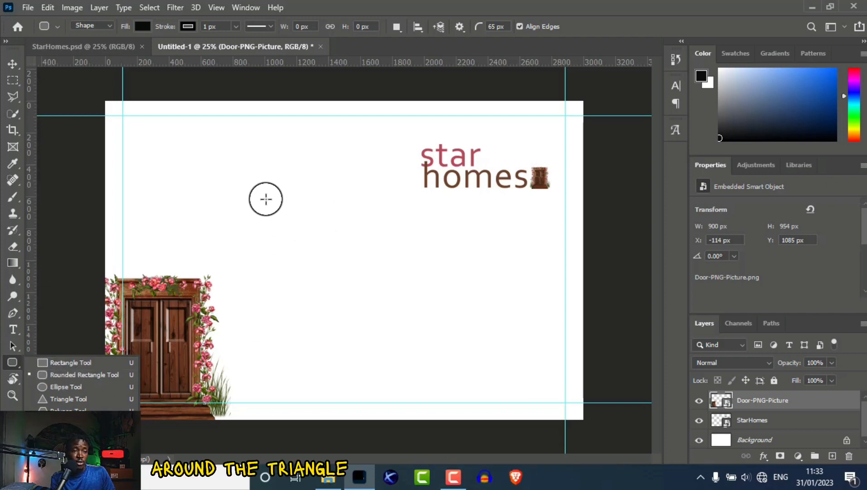
left_click_drag(200, 178, 422, 181)
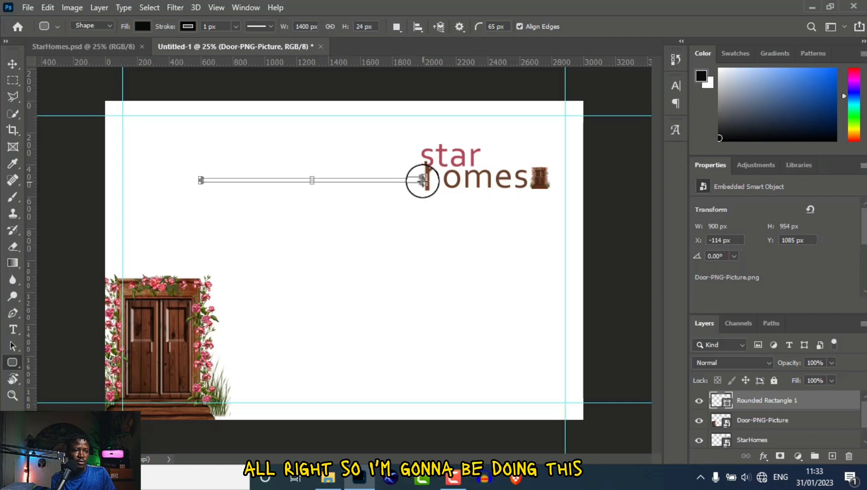
left_click(14, 63)
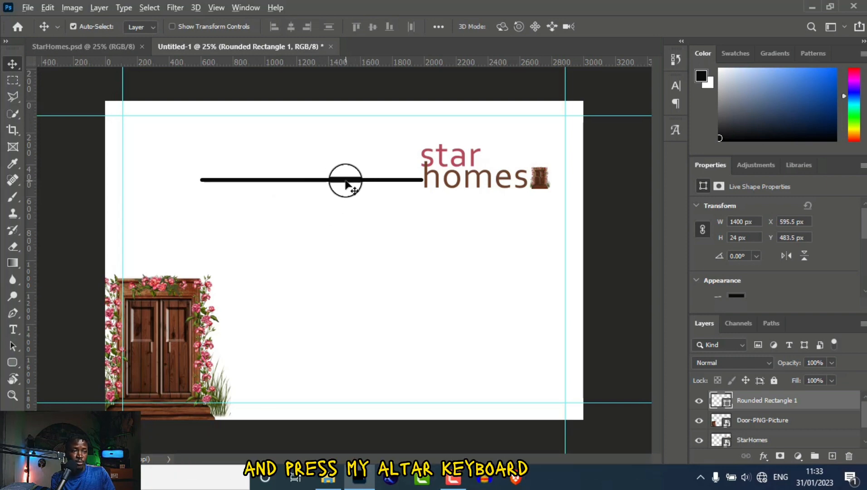
left_click_drag(346, 182, 346, 162)
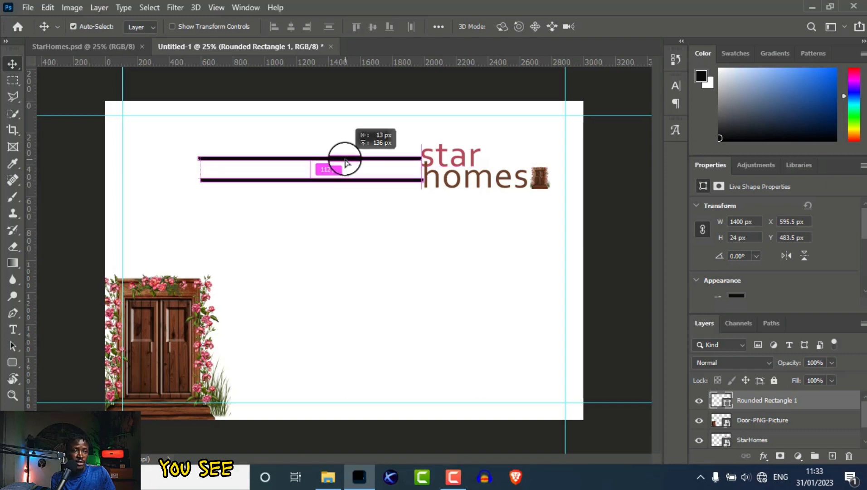
mouse_move(345, 162)
left_mouse_down()
mouse_move(344, 155)
mouse_move(345, 169)
left_mouse_up()
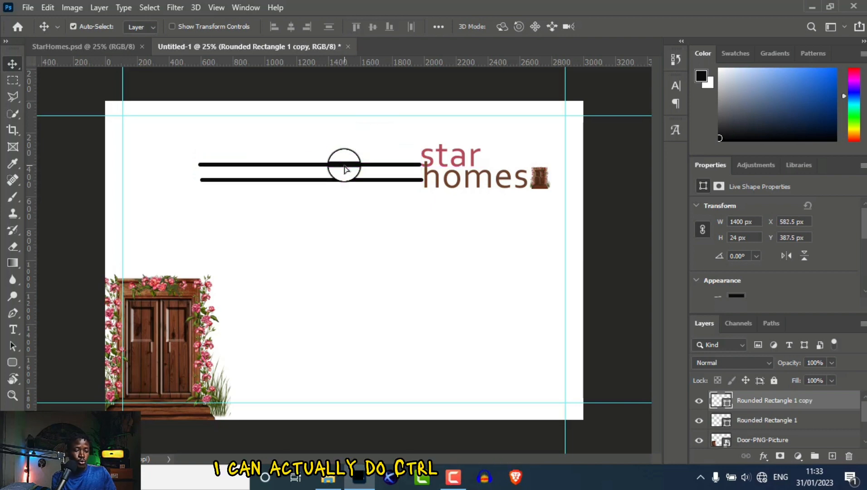
Stretch the duplicate bar further left with Free Transform.
key("ctrl+t")
left_click_drag(196, 164, 131, 161)
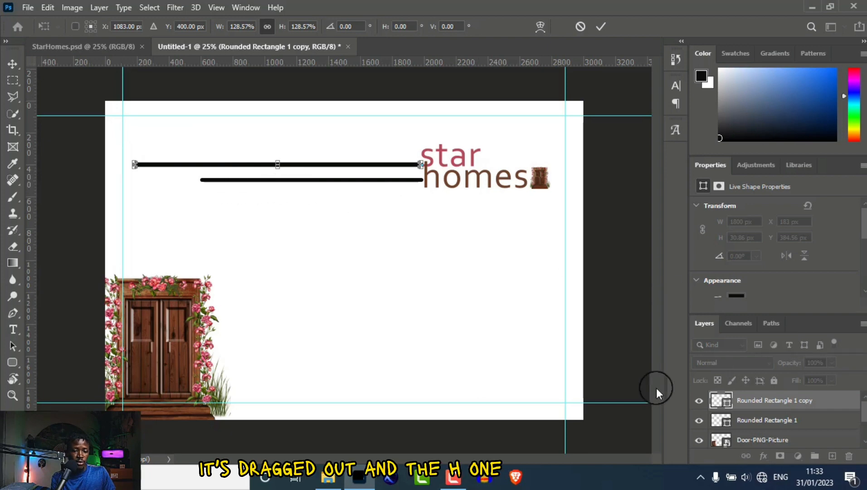
key("Return")
left_click(351, 251)
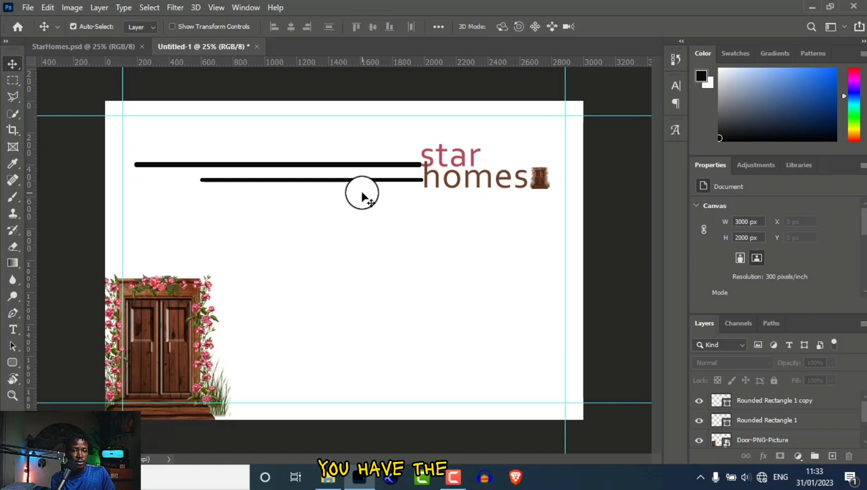
Swap the bars so the shorter Rounded Rectangle 1 sits above the long one.
left_click(761, 401)
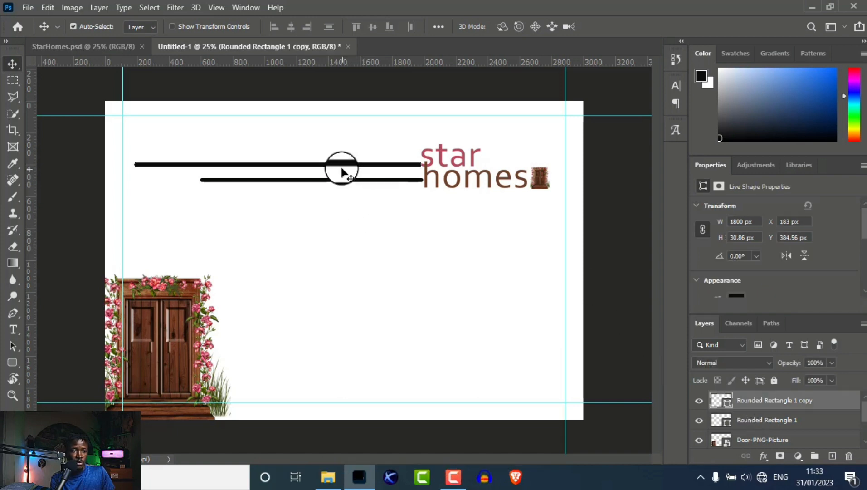
left_click_drag(341, 169, 341, 190)
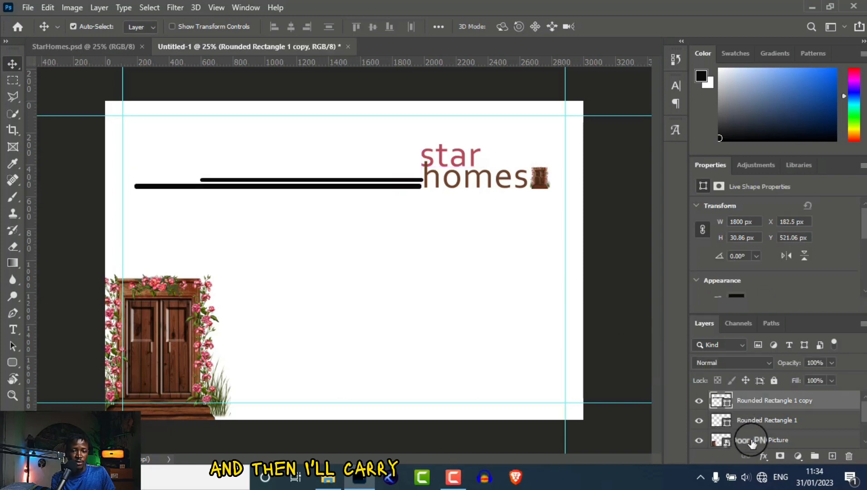
left_click(786, 420)
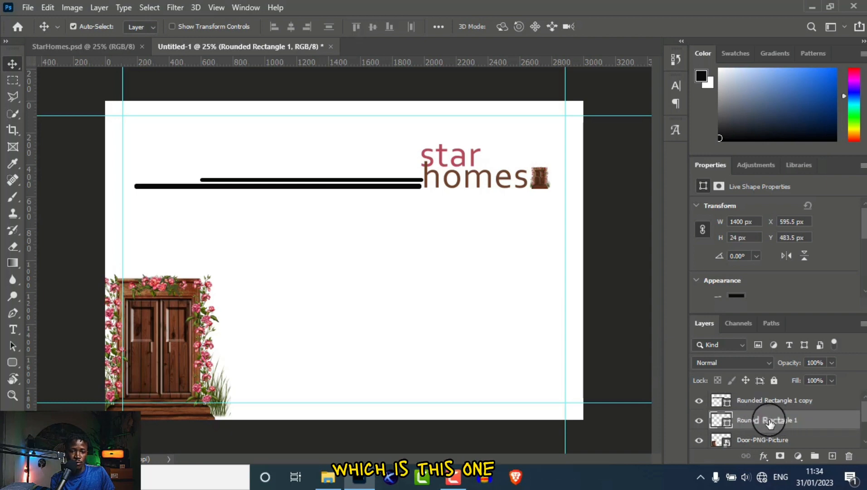
left_click_drag(407, 183, 409, 166)
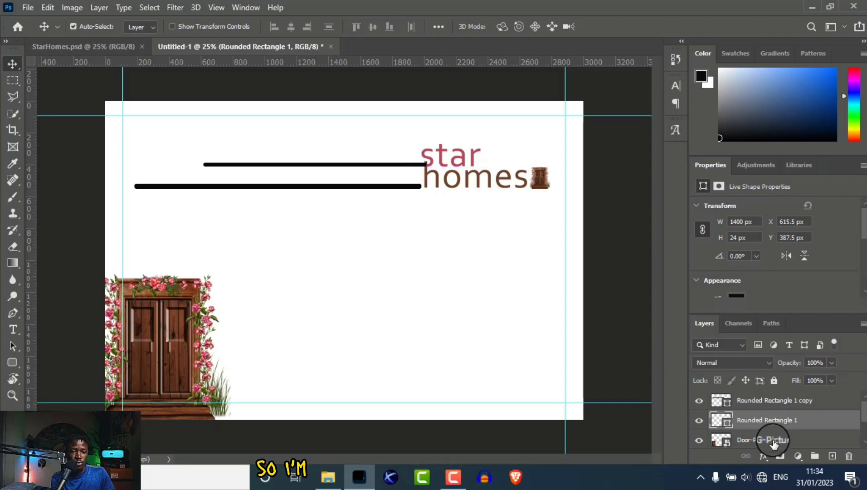
scroll(864, 420, "down", 2)
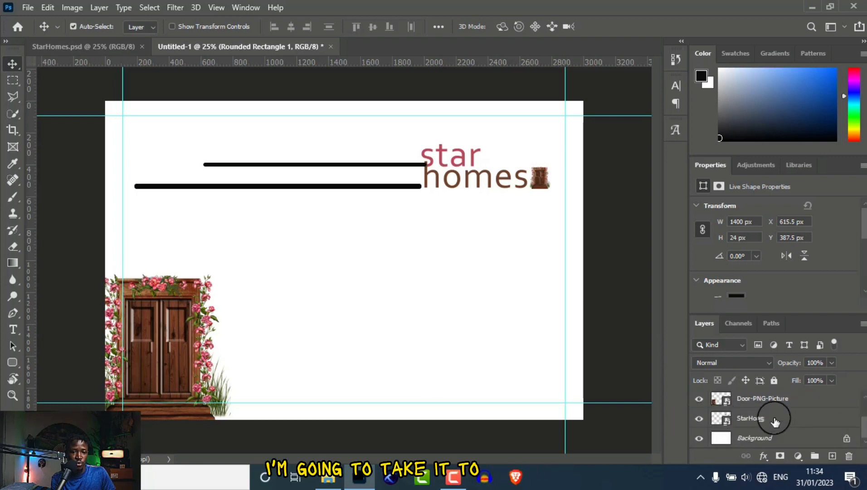
Move the StarHomes layer to the top of the stack and identify the lower bar's layer.
left_click(776, 421)
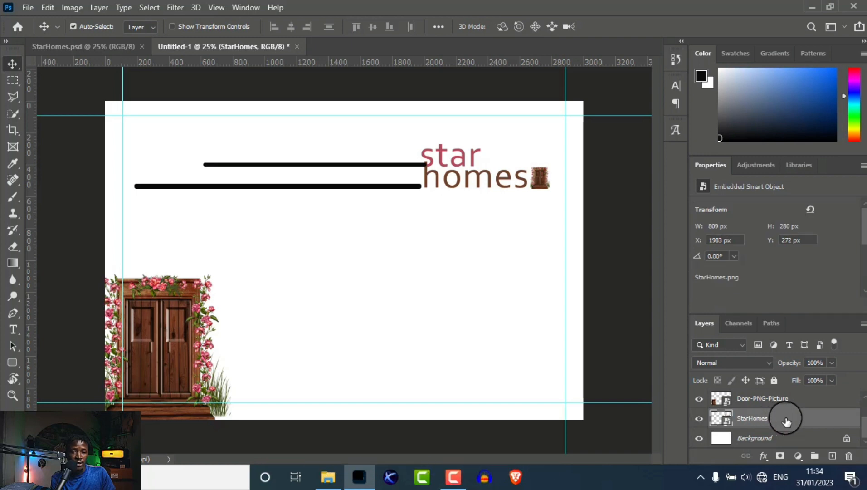
left_click_drag(786, 421, 779, 399)
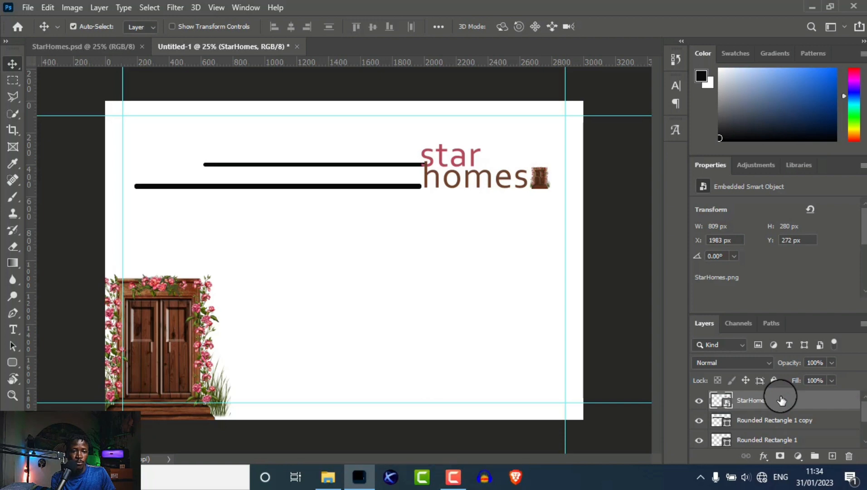
left_click(698, 422)
left_click(697, 423)
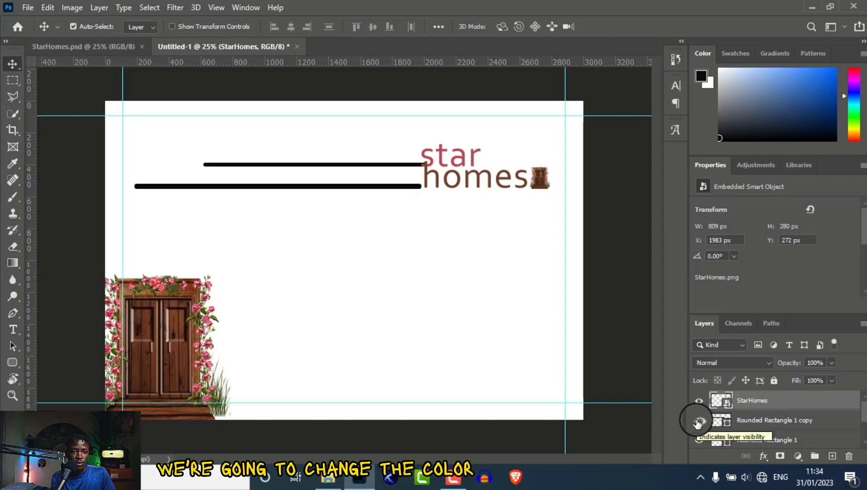
Shorten the Rounded Rectangle 1 copy bar to 1747 px wide with Free Transform.
left_click(806, 424)
left_click(699, 420)
left_click(699, 420)
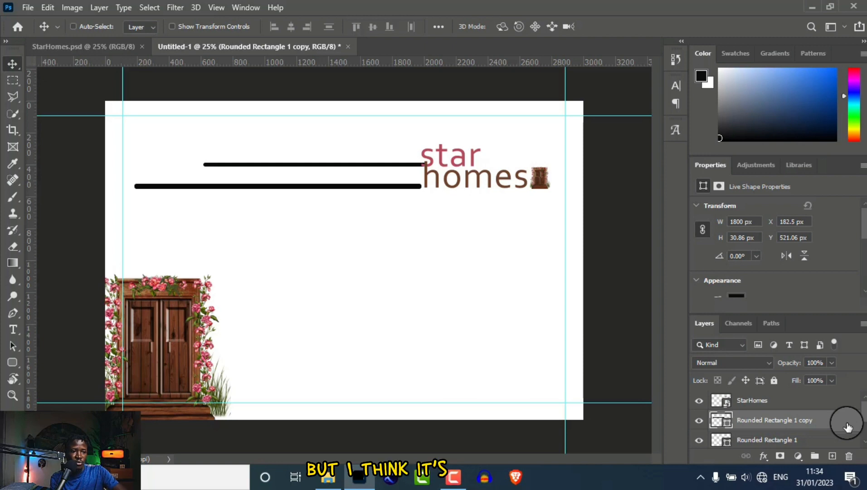
key("ctrl+t")
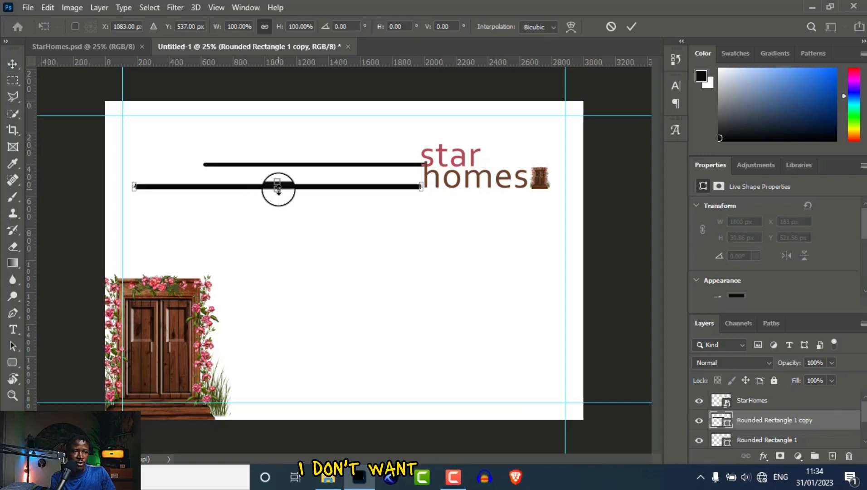
key("Return")
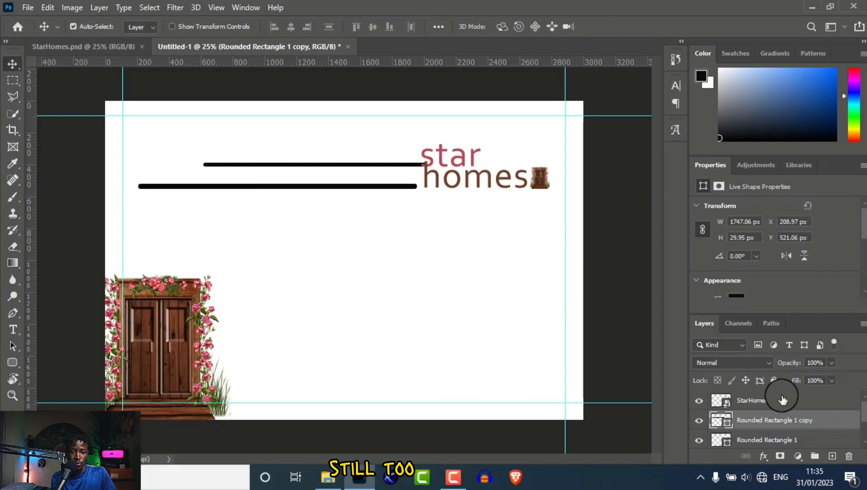
Give the lower bar a brown Color Overlay sampled from 'homes', then nudge it right.
double_click(856, 421)
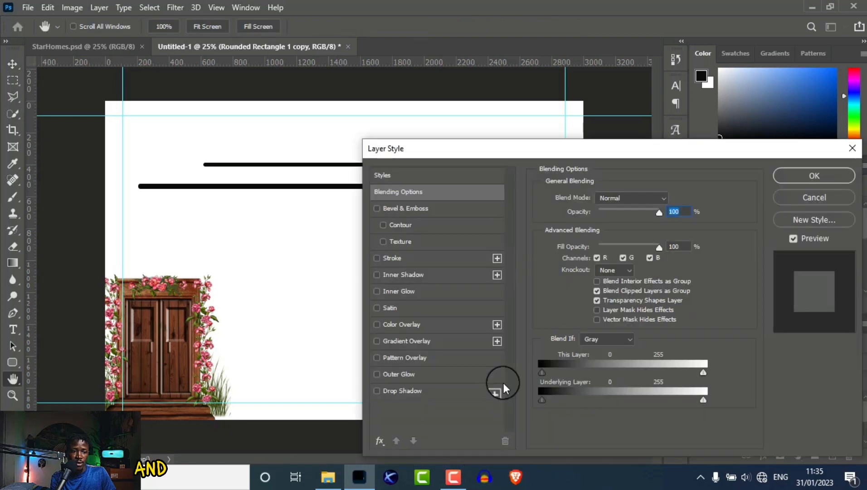
left_click(400, 324)
left_click_drag(577, 151, 552, 227)
left_click(644, 273)
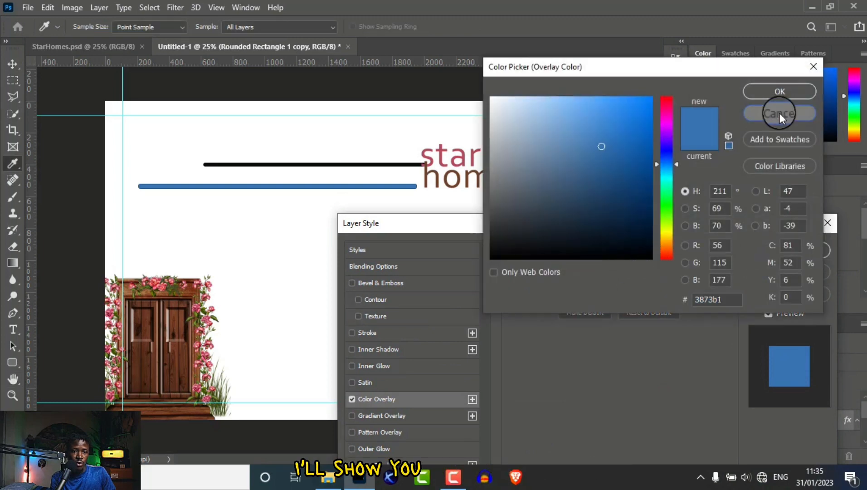
left_click(780, 114)
left_click(648, 274)
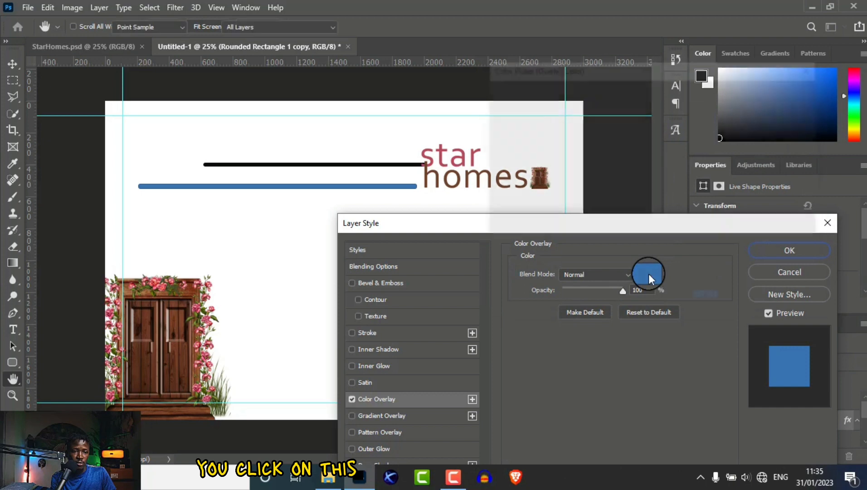
left_click(448, 179)
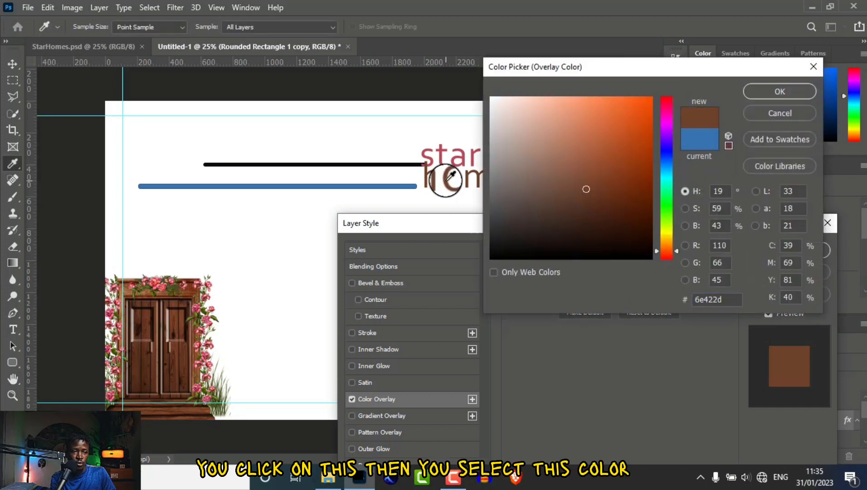
left_click(776, 90)
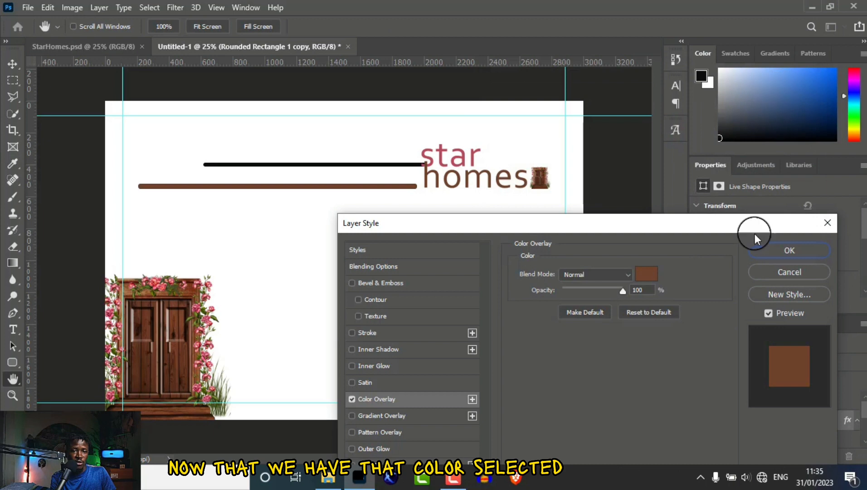
left_click(777, 252)
left_click_drag(285, 189, 296, 191)
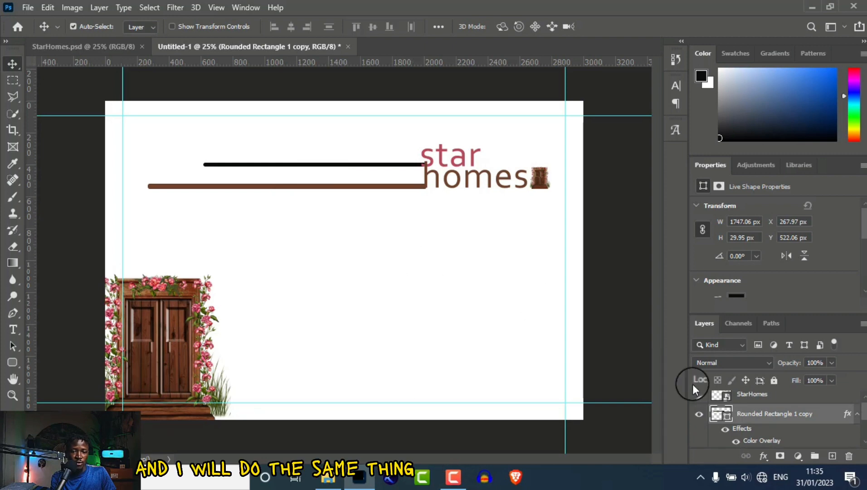
left_click_drag(863, 413, 863, 424)
Give the shorter upper bar a pink Color Overlay sampled from the 'star' lettering.
double_click(855, 421)
left_click(373, 323)
left_click_drag(563, 155, 549, 219)
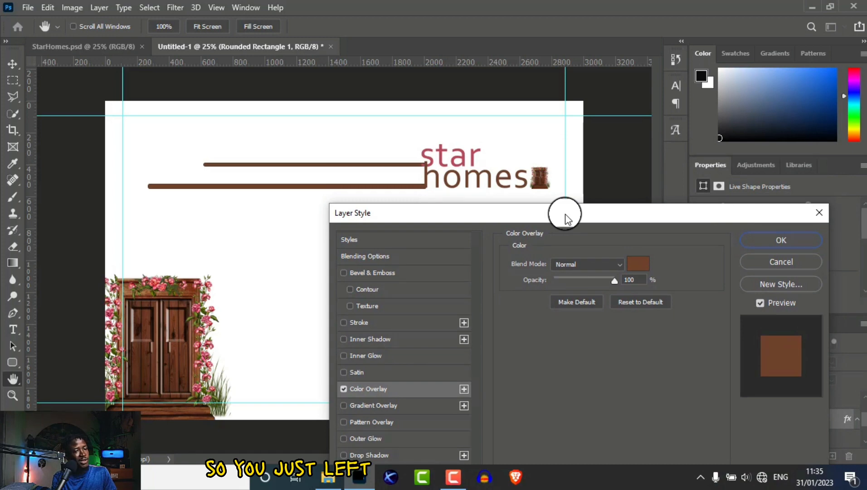
left_click_drag(565, 217, 562, 213)
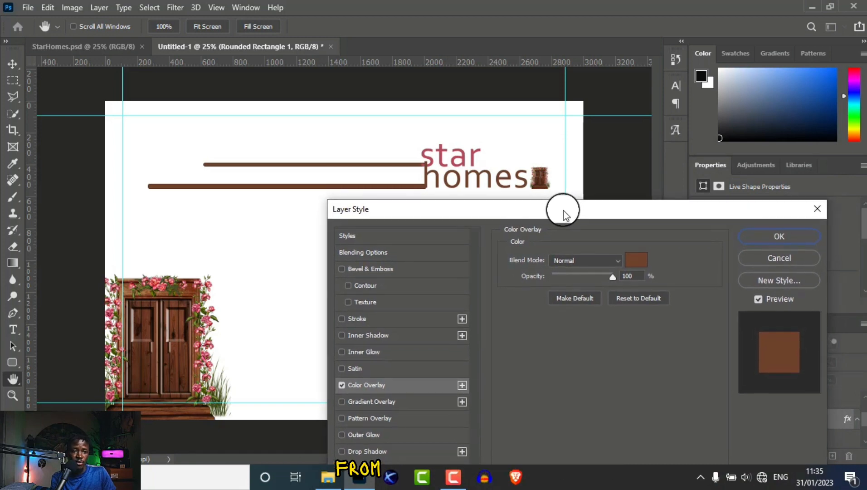
left_click(638, 261)
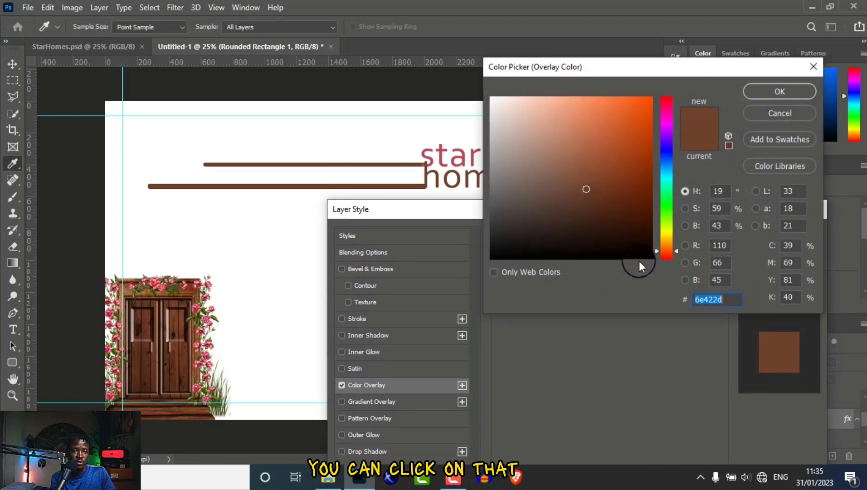
left_click(443, 159)
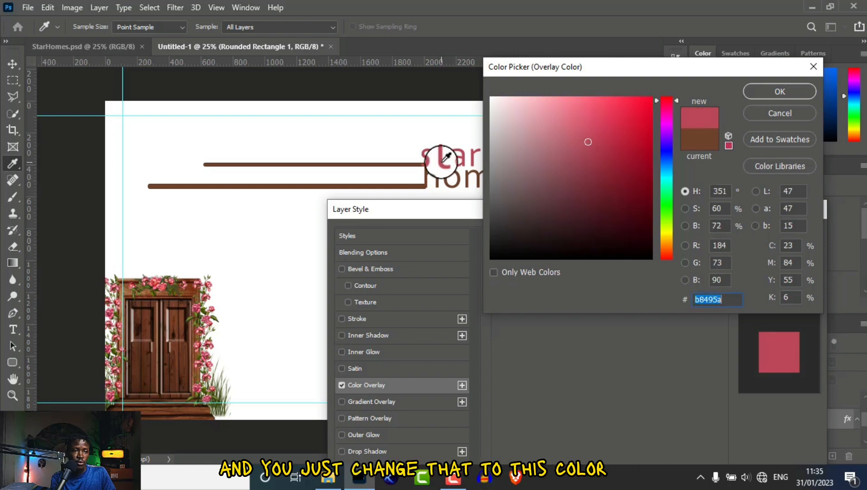
left_click(779, 91)
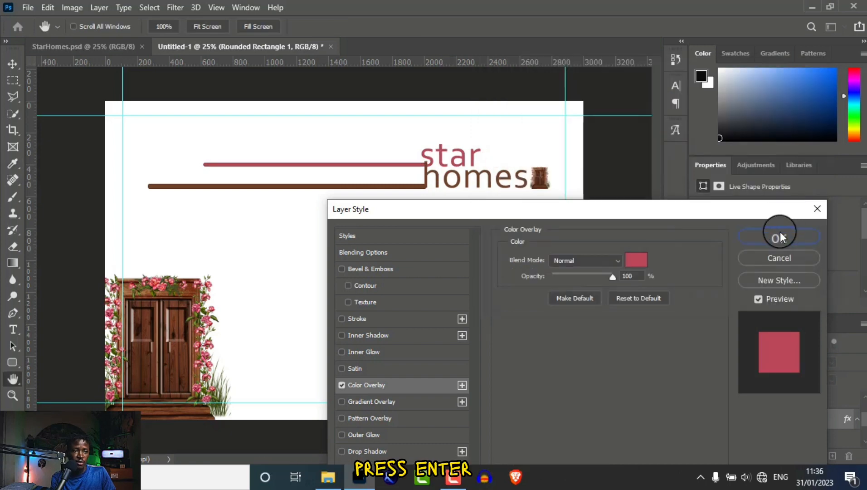
left_click(780, 236)
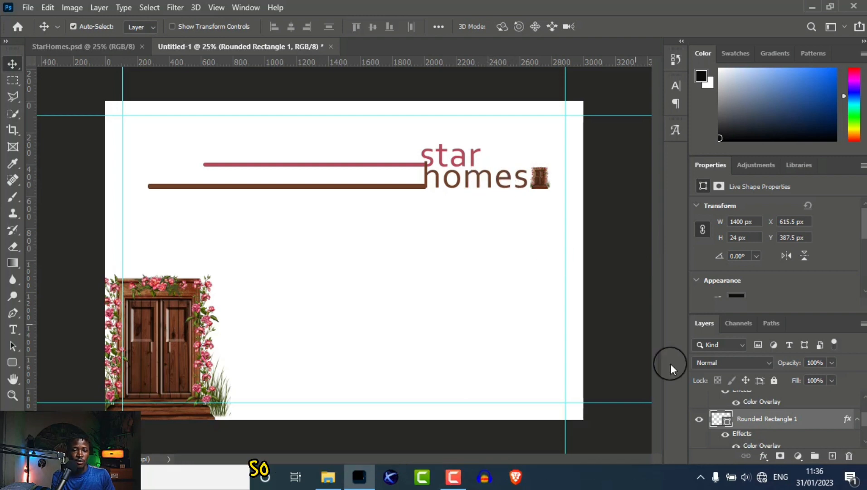
scroll(843, 420, "up", 5)
Add a 'CEO:' text layer in the middle of the card.
left_click(748, 400)
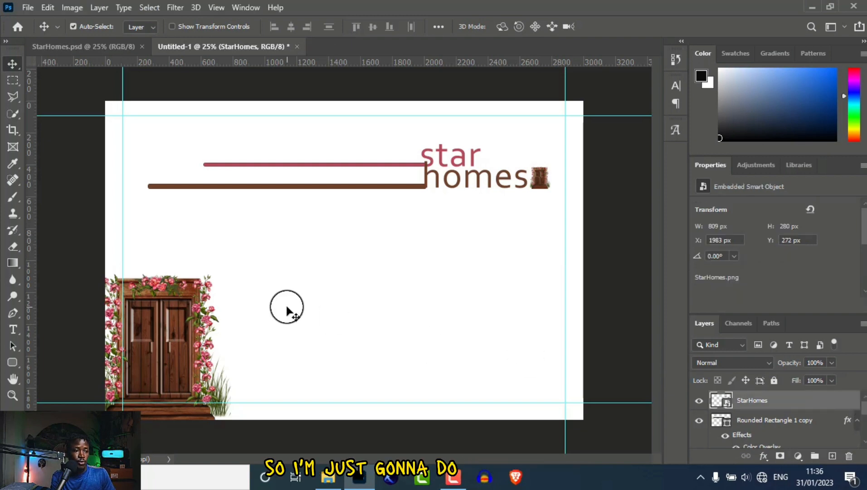
left_click(13, 332)
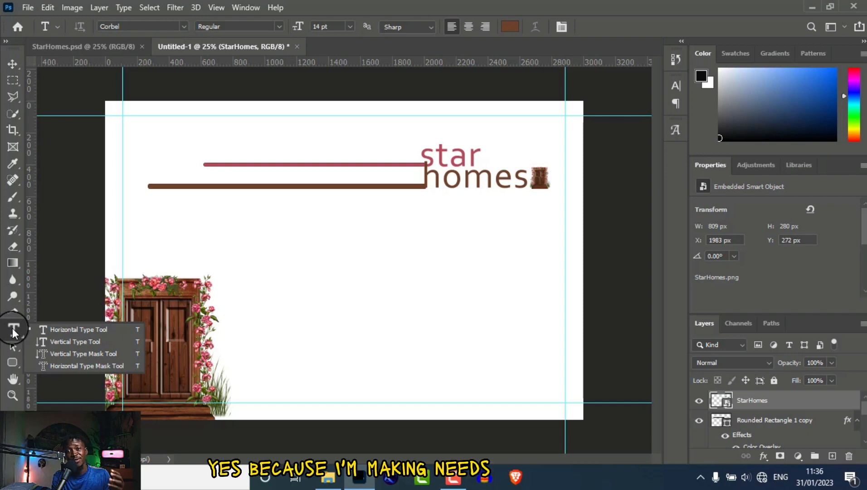
left_click(32, 326)
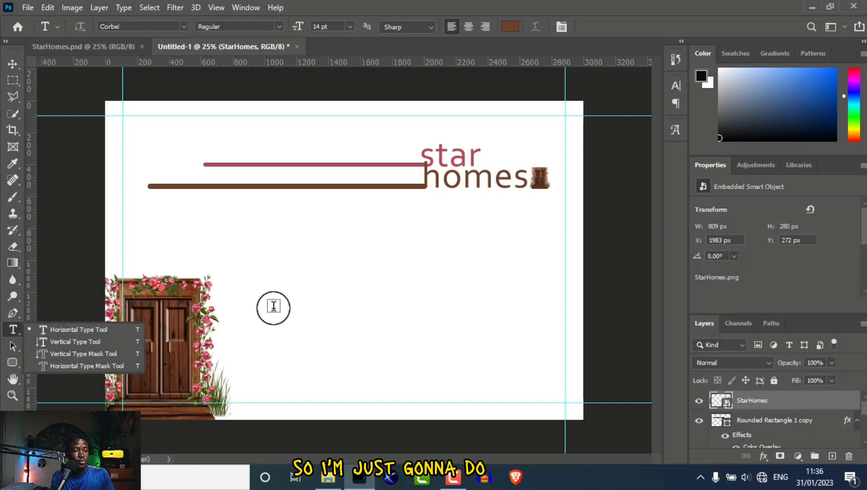
left_click(314, 286)
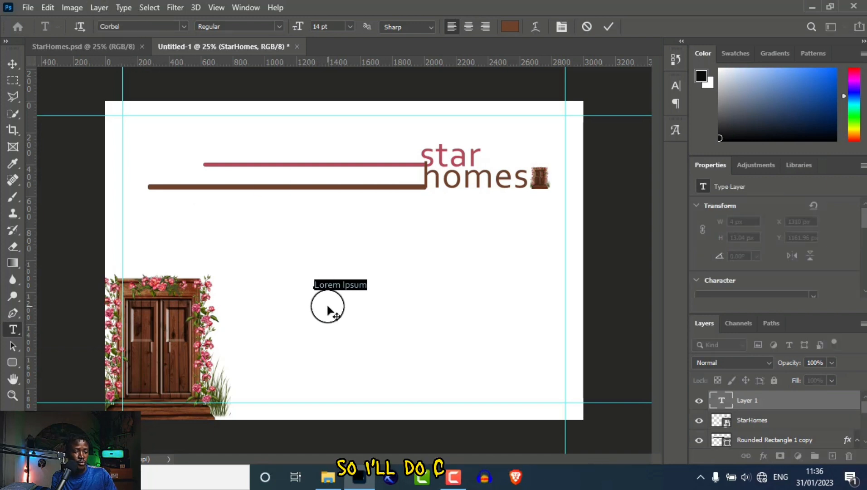
type("CE")
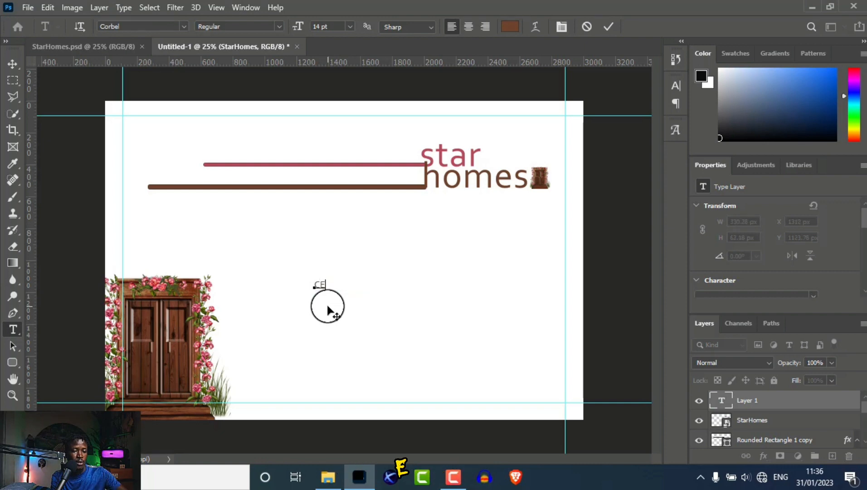
type("O-")
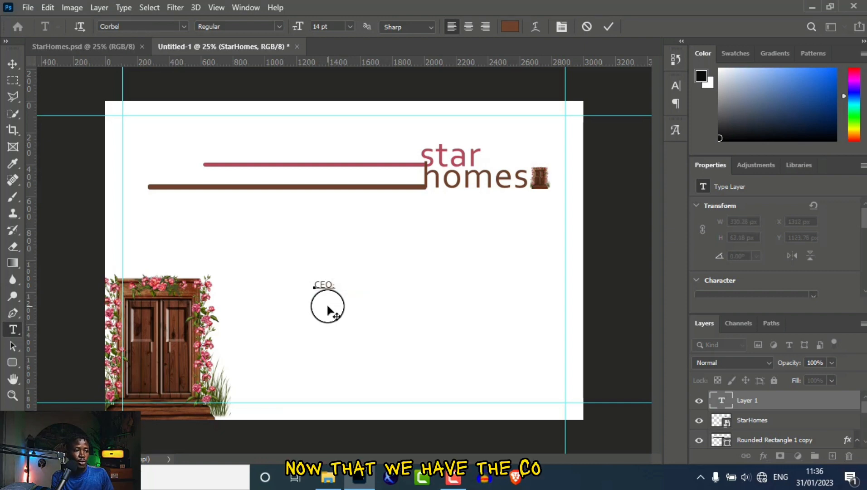
left_click(12, 65)
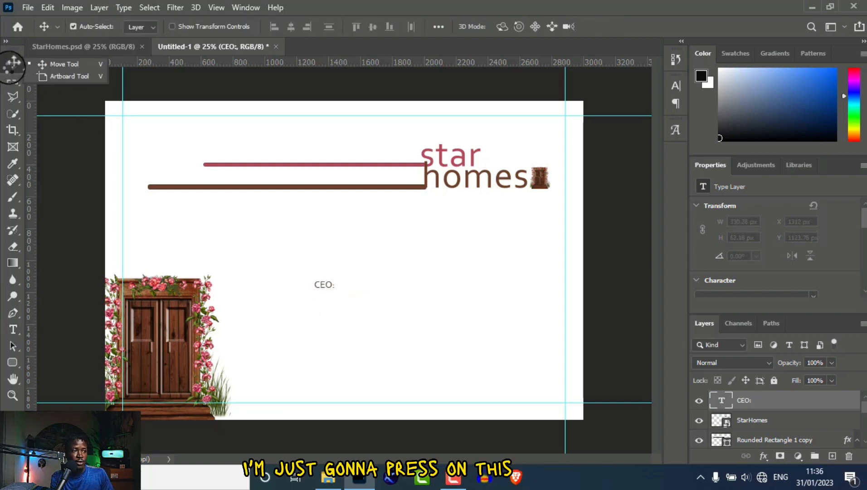
Scale the CEO: text up to about 247% and move it below the logo.
left_click(328, 287)
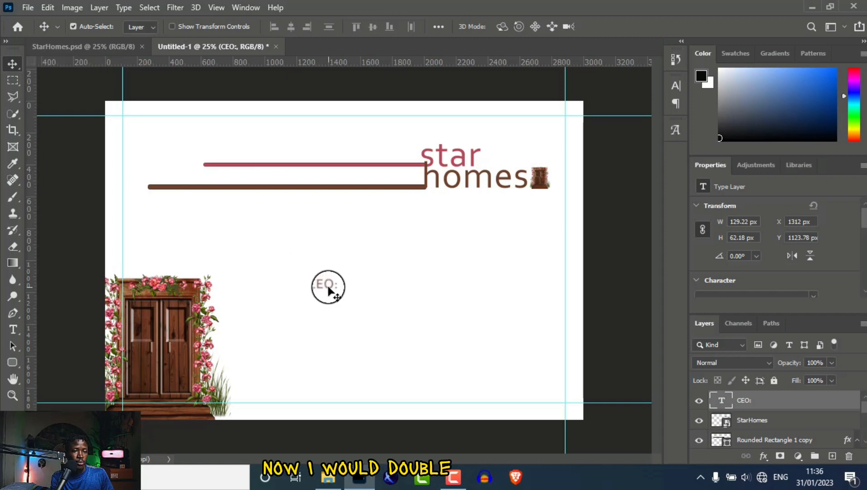
key("ctrl")
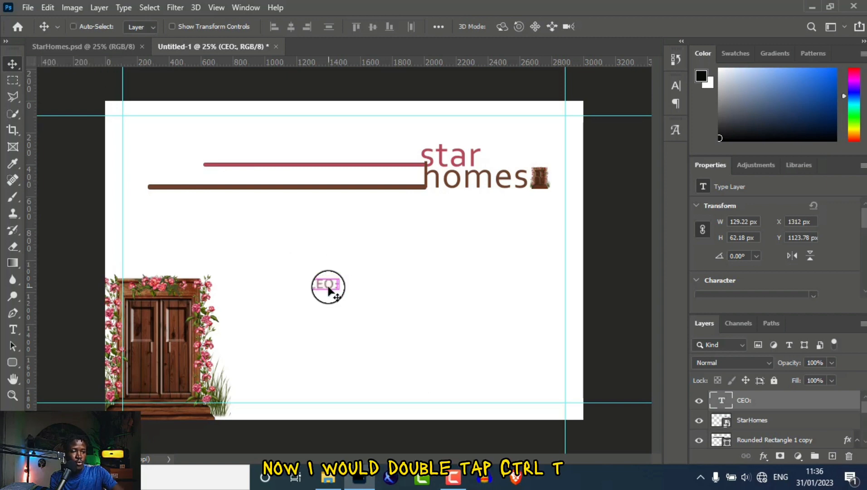
key("ctrl+t")
mouse_move(334, 291)
left_mouse_down()
mouse_move(375, 310)
mouse_move(343, 291)
mouse_move(327, 294)
mouse_move(343, 294)
left_mouse_up()
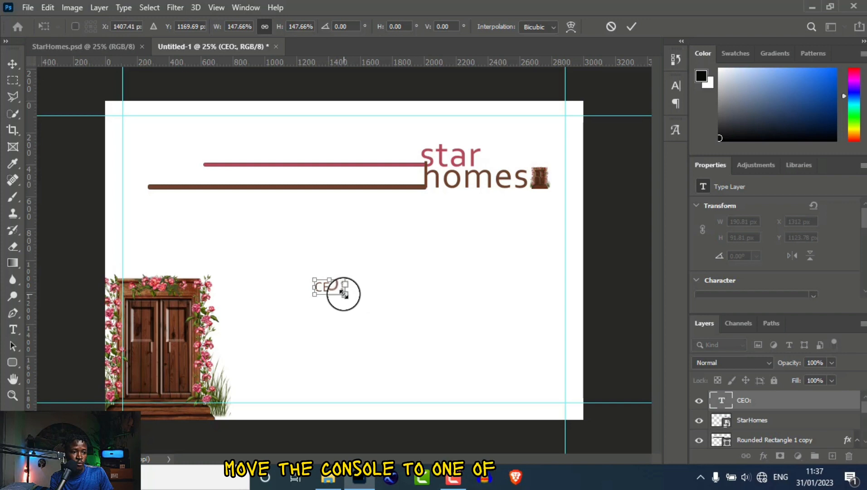
left_click_drag(343, 294, 363, 306)
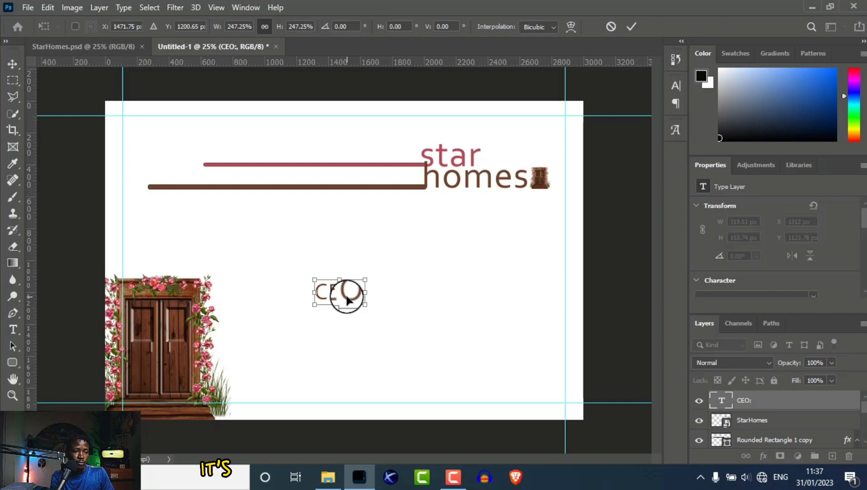
left_click_drag(338, 293, 410, 249)
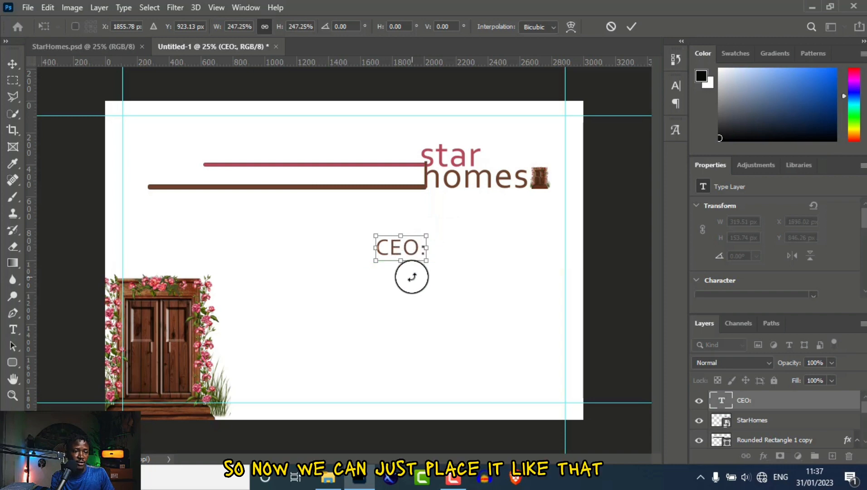
left_click(10, 63)
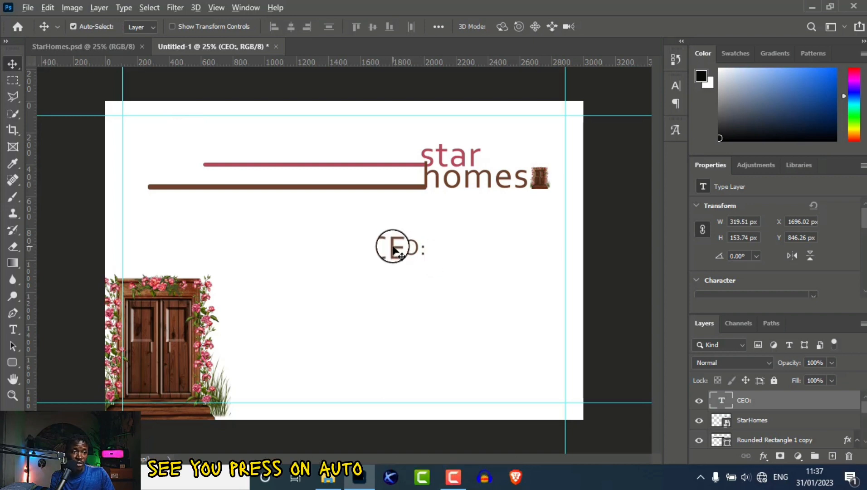
Duplicate the CEO: text and change its wording to the CEO's full name.
left_click_drag(392, 249, 401, 281)
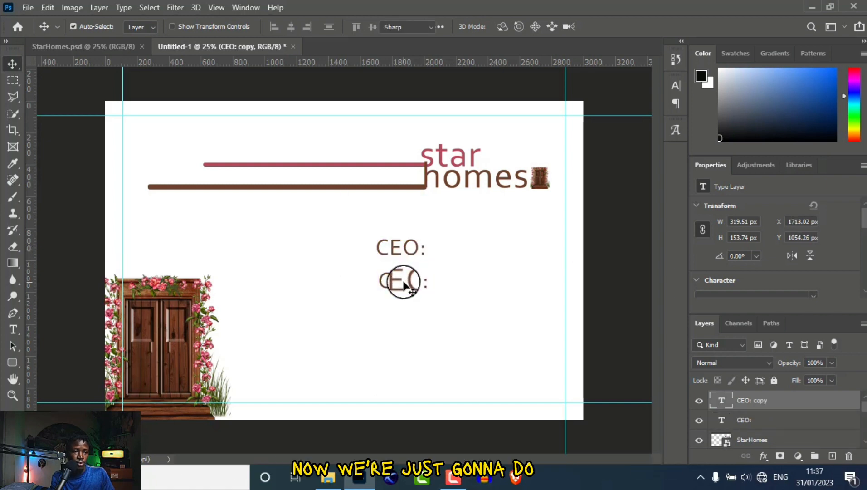
double_click(403, 284)
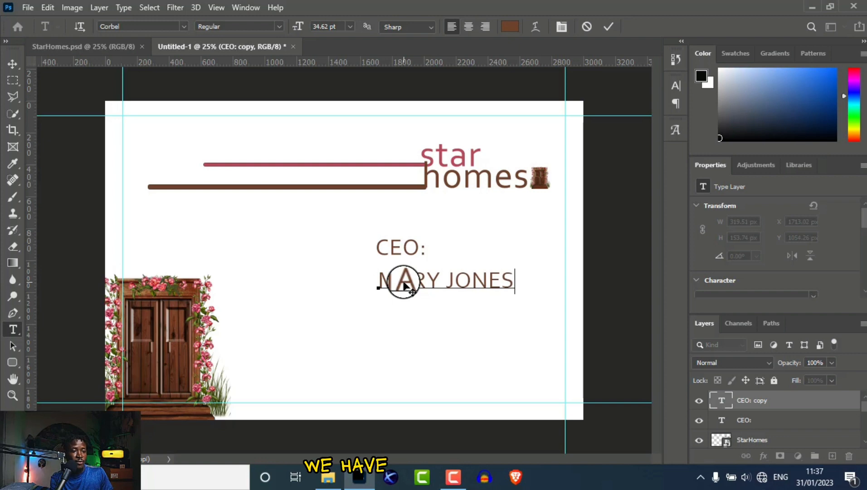
left_click(14, 62)
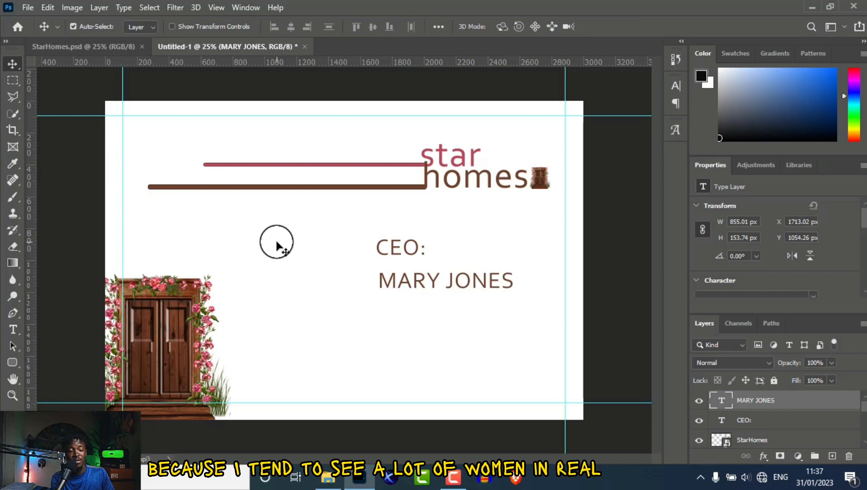
Place the name on the same line beside CEO: and shrink it slightly.
left_click_drag(390, 285, 443, 253)
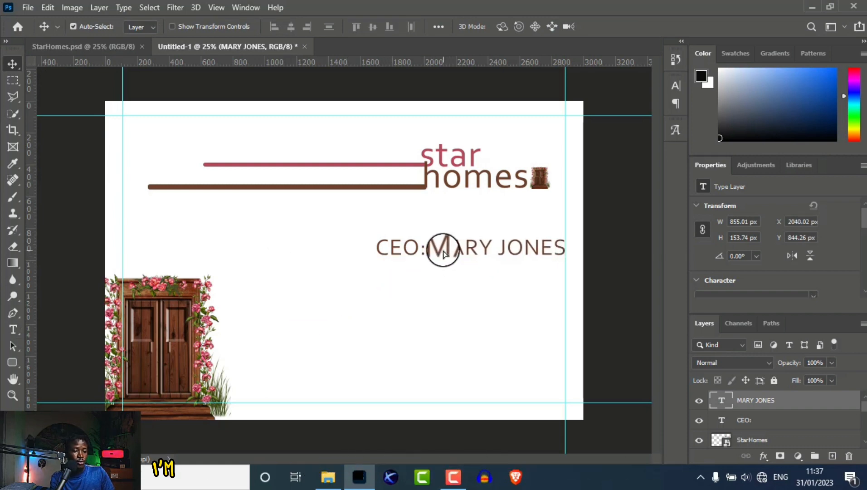
key("ctrl+t")
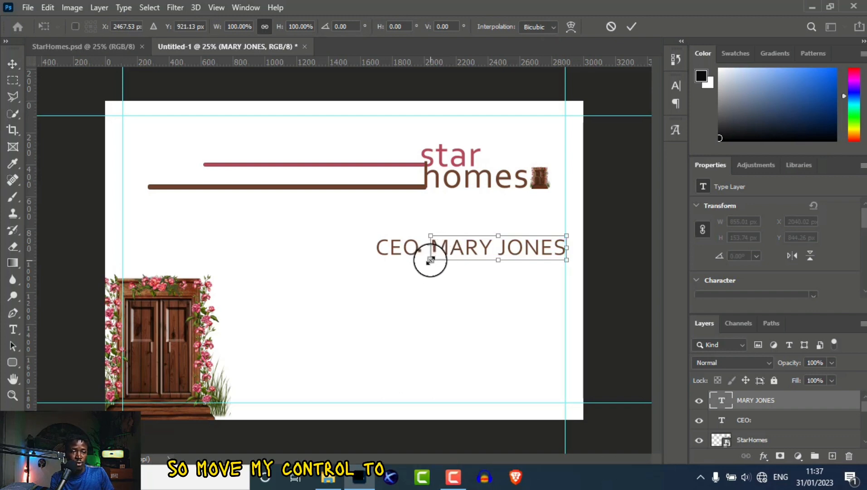
left_click_drag(429, 257, 441, 257)
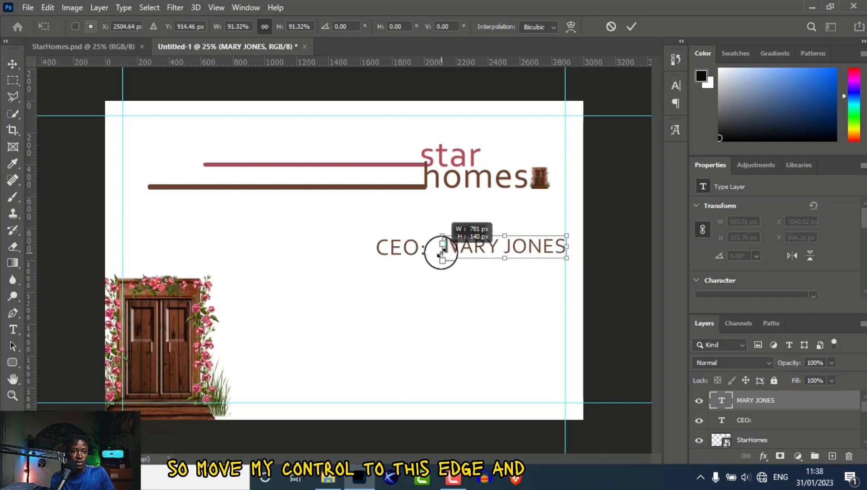
left_click_drag(548, 245, 539, 248)
key("Return")
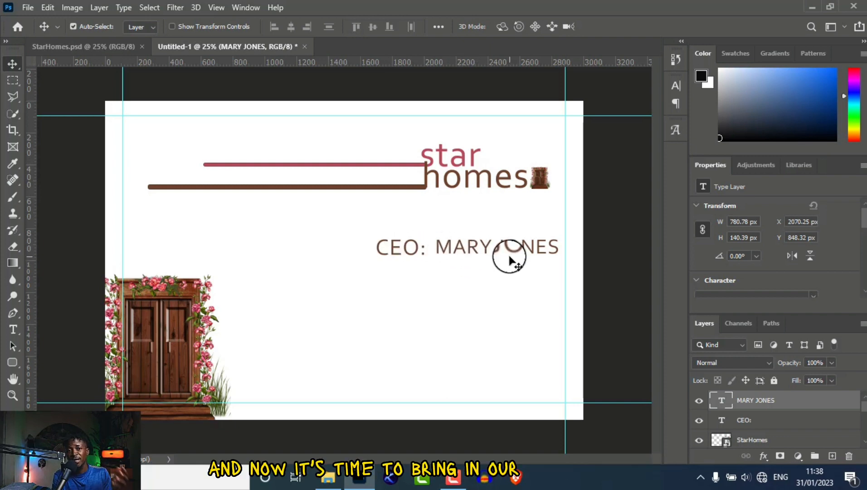
Place the mail icon PNG on the card, shrink it, and move it below the CEO line.
left_click(328, 482)
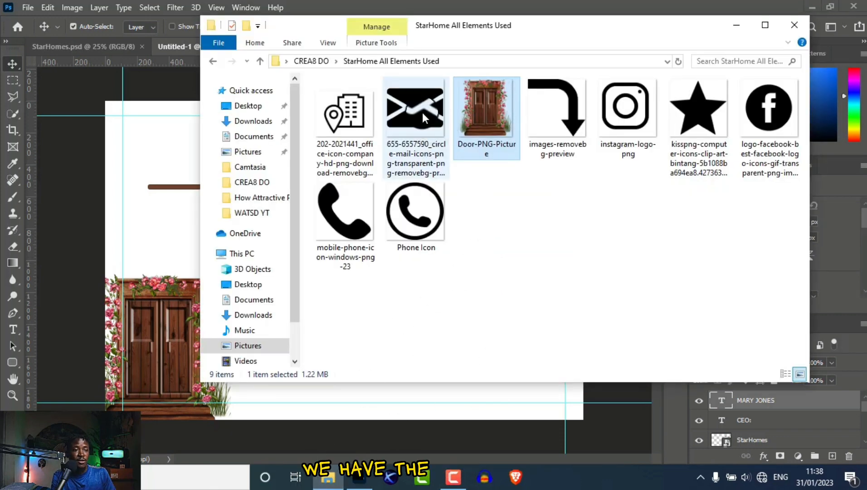
left_click_drag(423, 112, 393, 320)
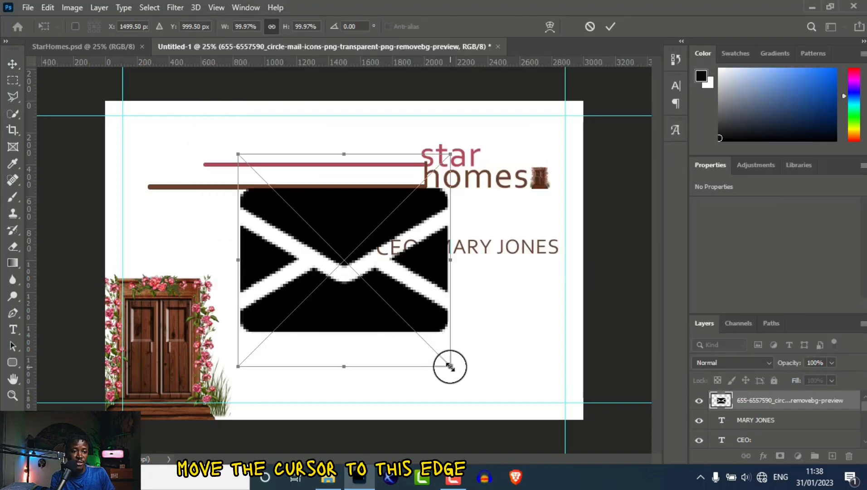
left_click_drag(450, 366, 261, 162)
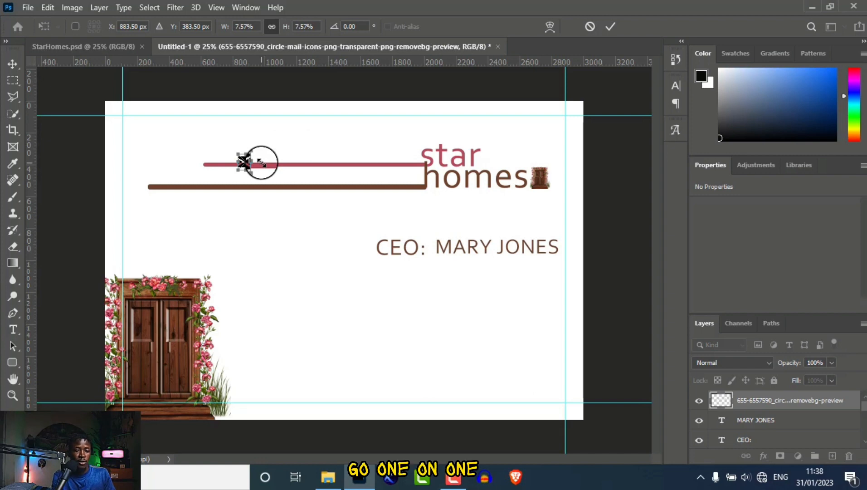
key("Return")
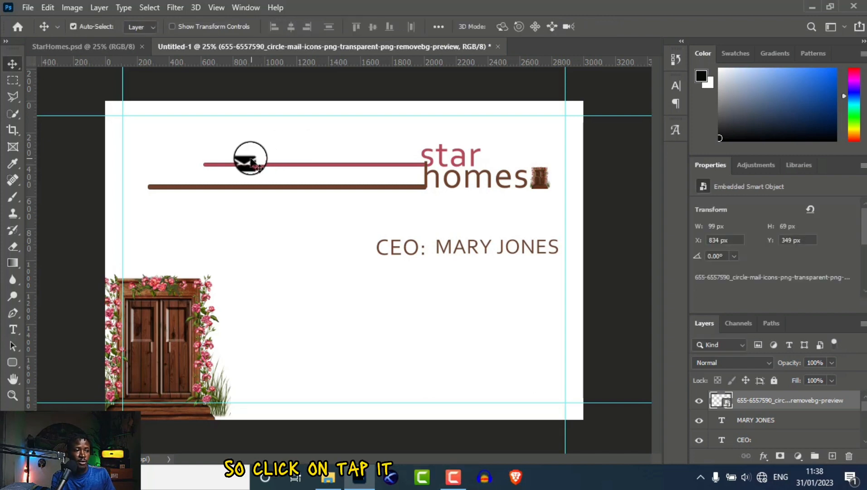
left_click_drag(261, 166, 342, 280)
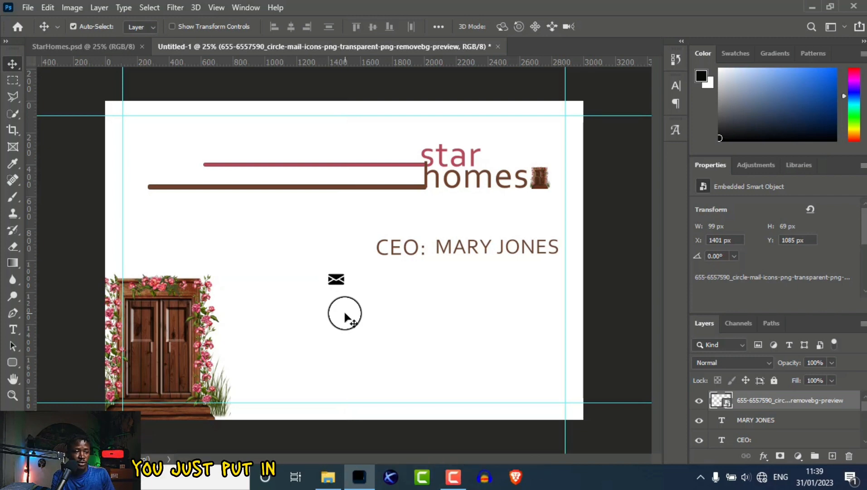
Add the CEO's e-mail address as a 24 pt text line beside the mail icon.
left_click(12, 329)
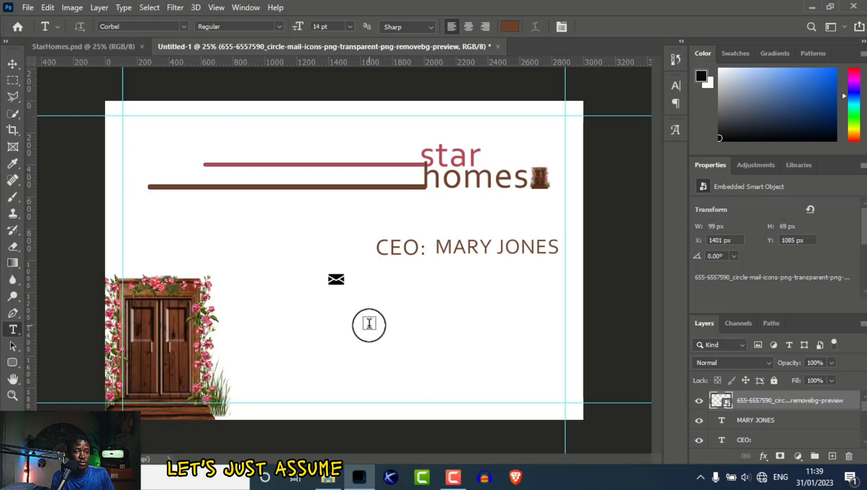
left_click(369, 323)
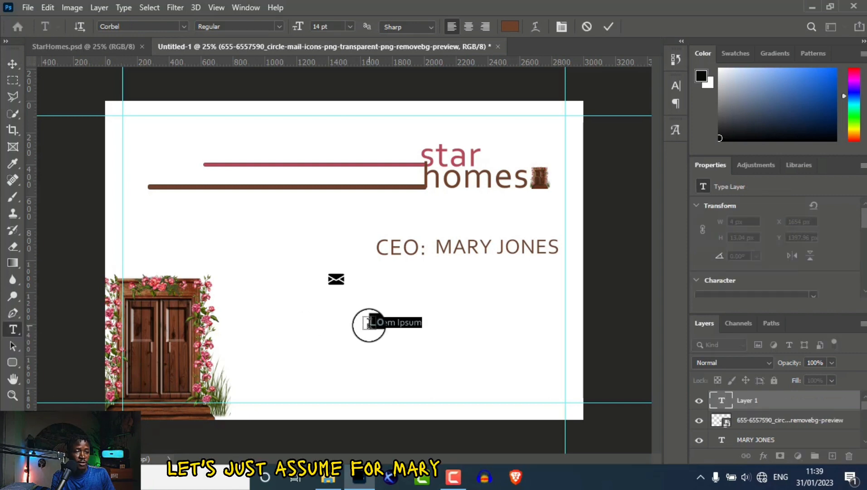
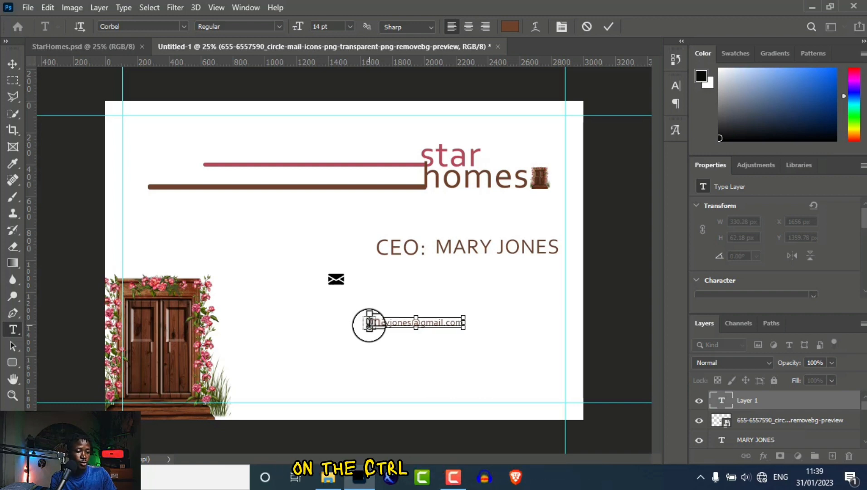
key("ctrl+a")
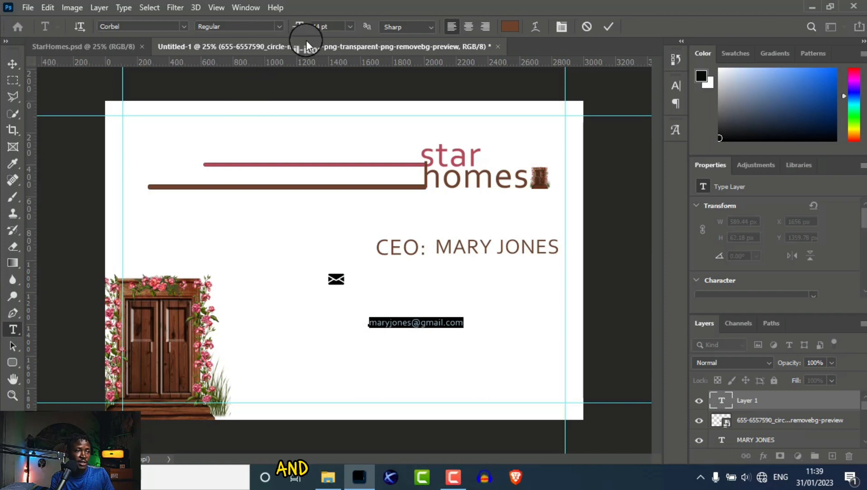
left_click(351, 28)
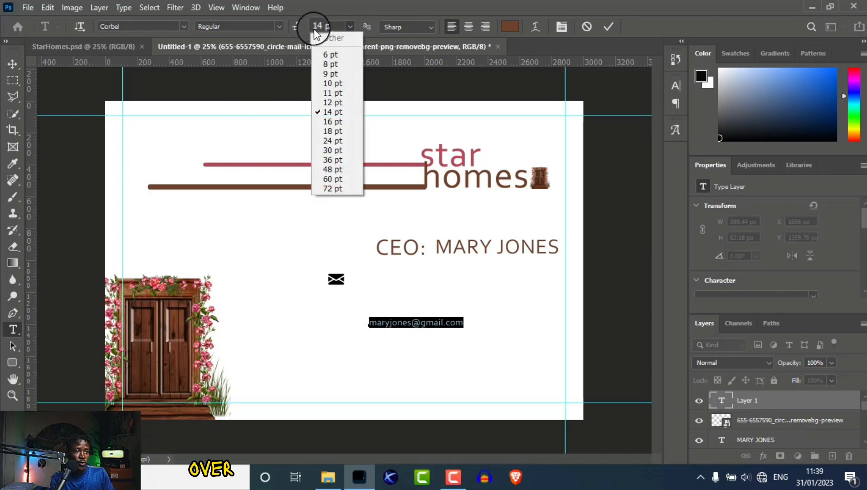
left_click(328, 151)
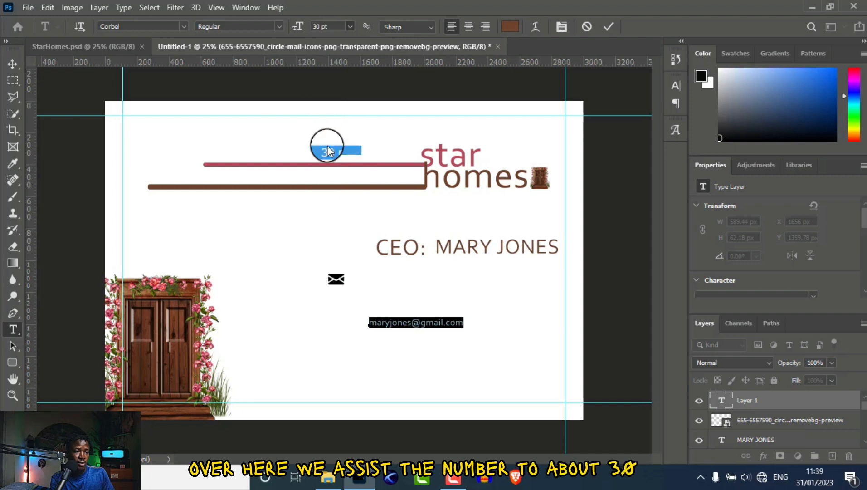
left_click(350, 27)
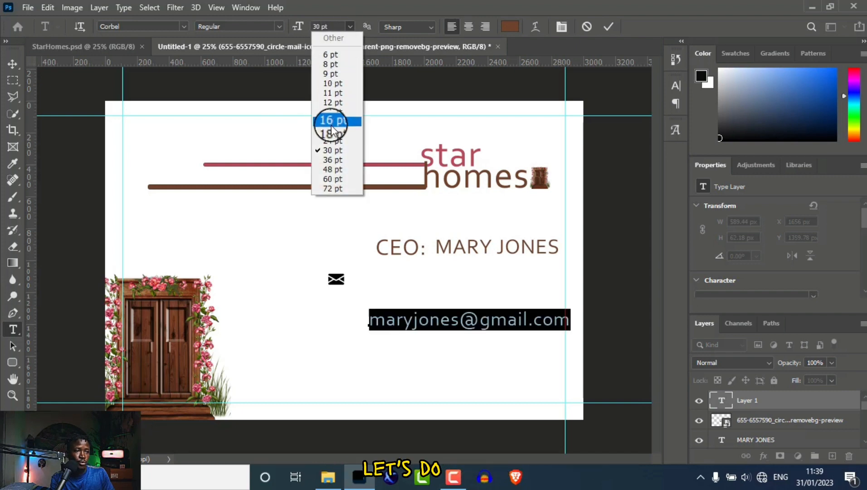
left_click(333, 132)
left_click(350, 26)
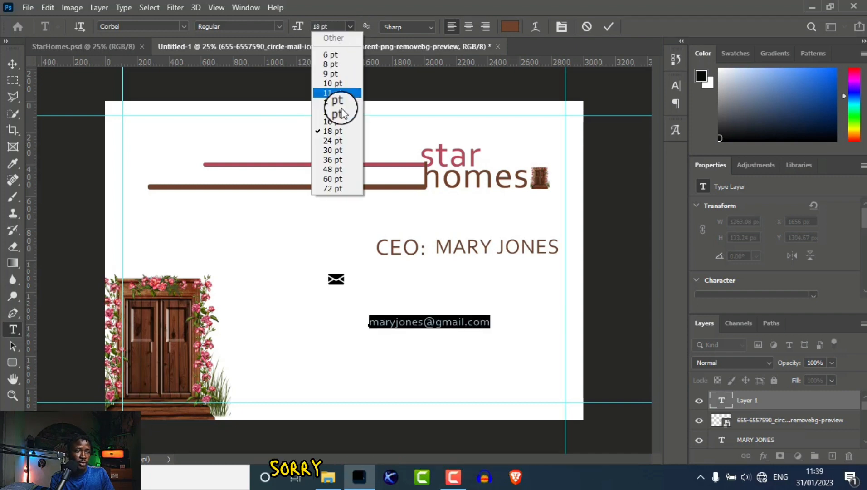
left_click(336, 140)
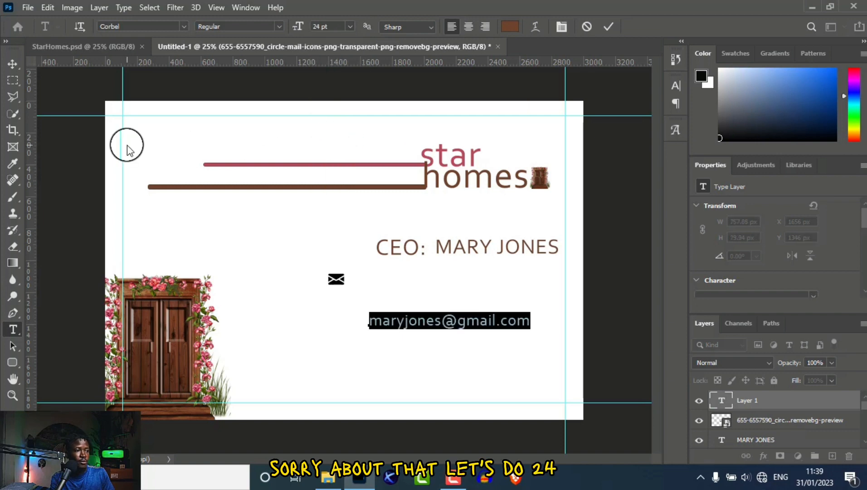
left_click(12, 64)
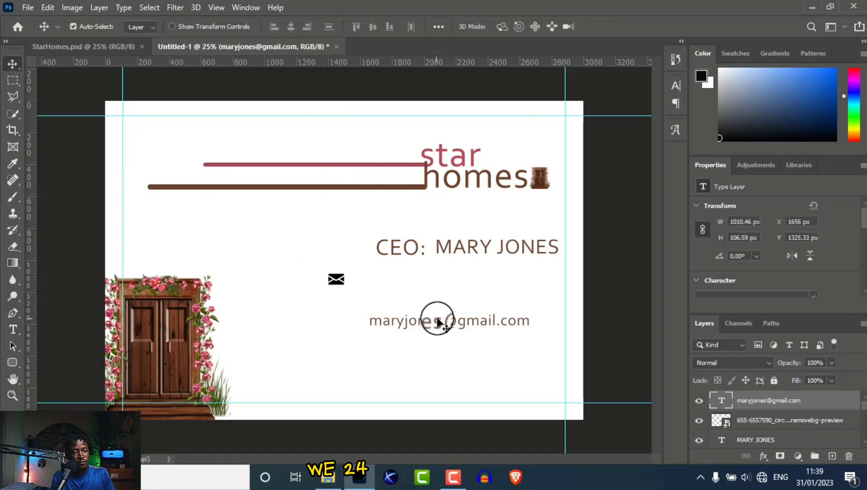
Line up the e-mail address beside the envelope icon.
left_click_drag(438, 320, 423, 282)
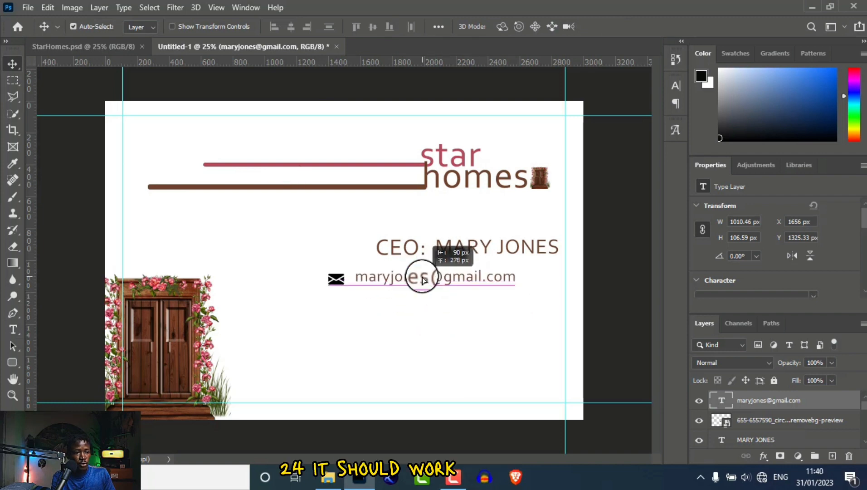
left_click_drag(422, 280, 422, 280)
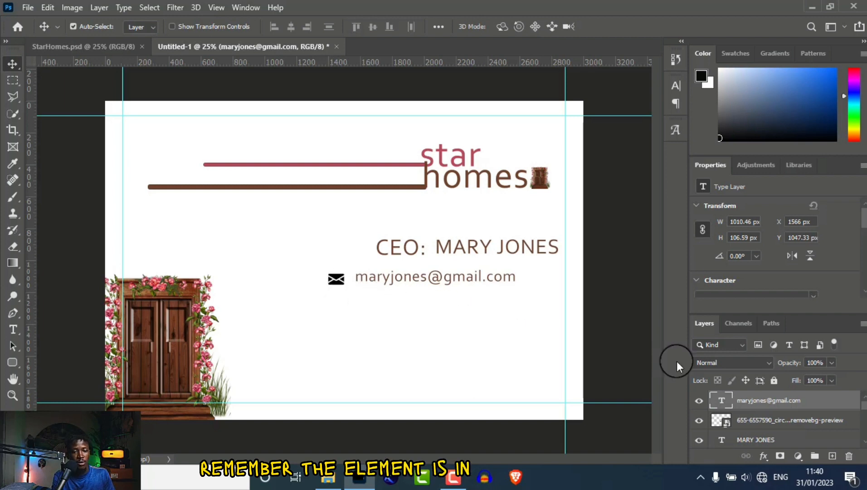
left_click(854, 424)
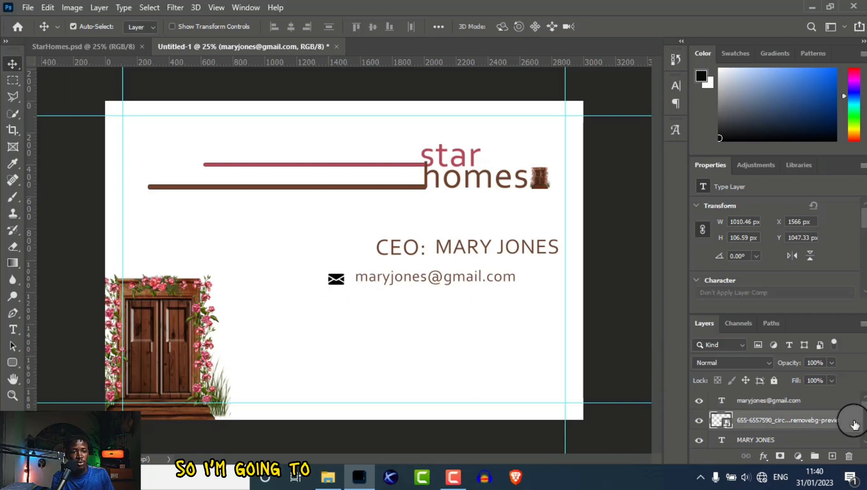
Tint the envelope icon pink with a Color Overlay layer style.
double_click(855, 424)
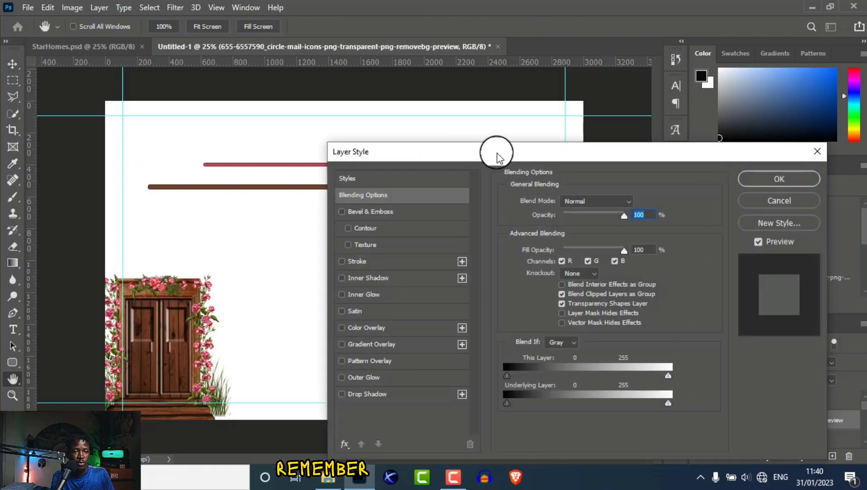
left_click_drag(490, 153, 566, 194)
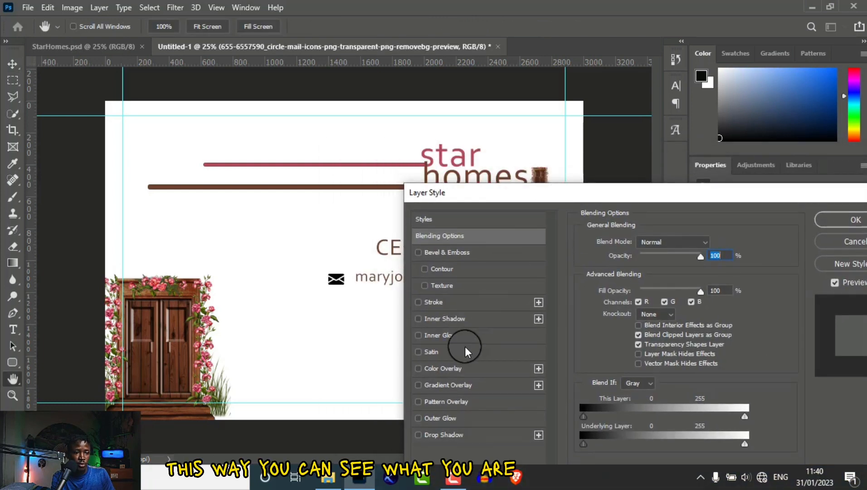
left_click(440, 367)
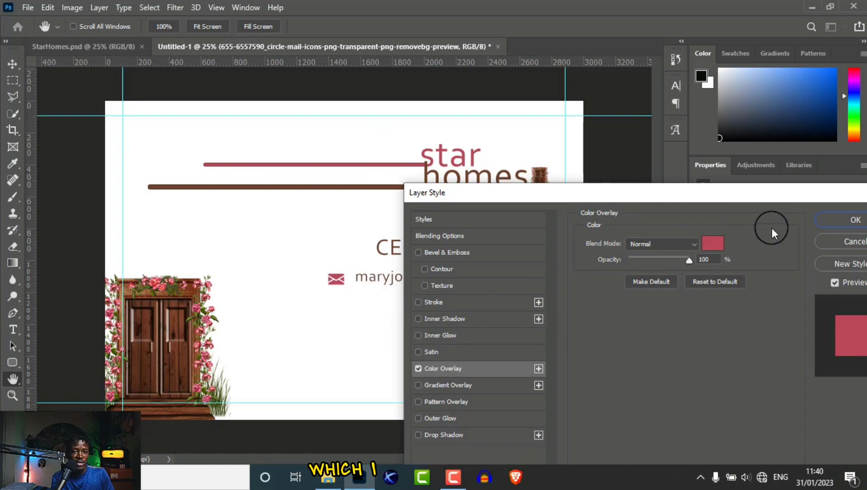
left_click(830, 220)
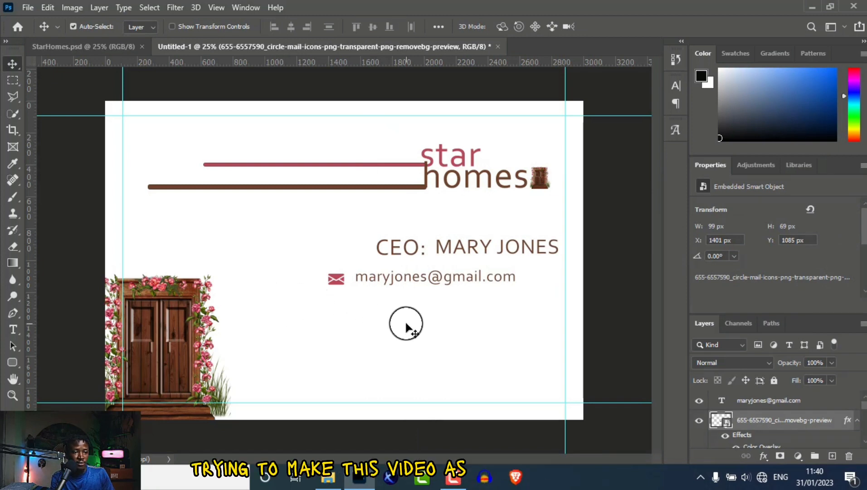
left_click(772, 402)
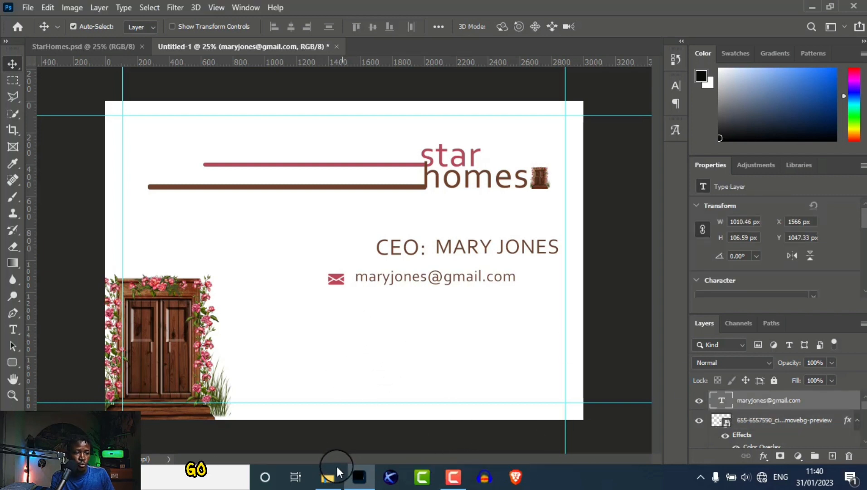
Place the Phone Icon image below the envelope icon and shrink it to 100 × 100 px.
left_click(330, 482)
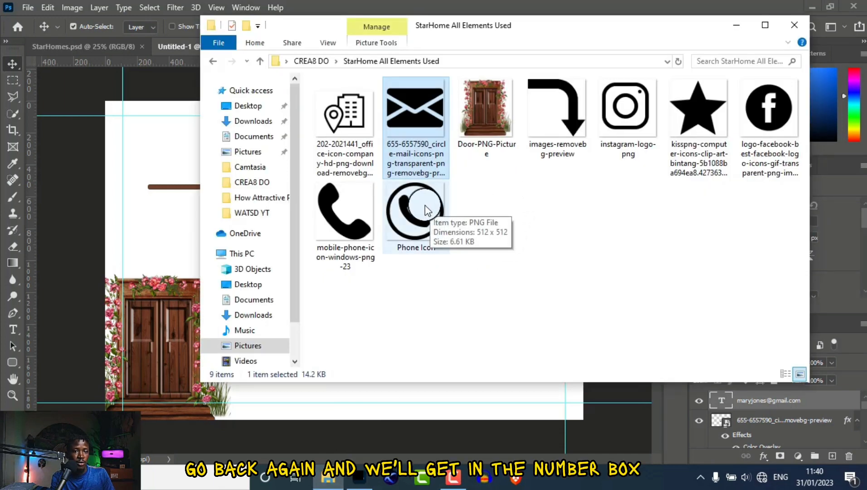
left_click_drag(426, 210, 497, 401)
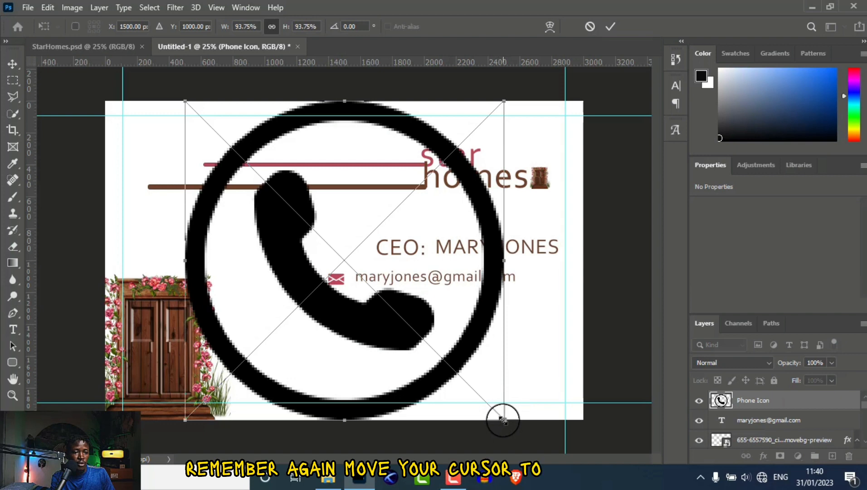
left_click_drag(501, 418, 336, 312)
key("Return")
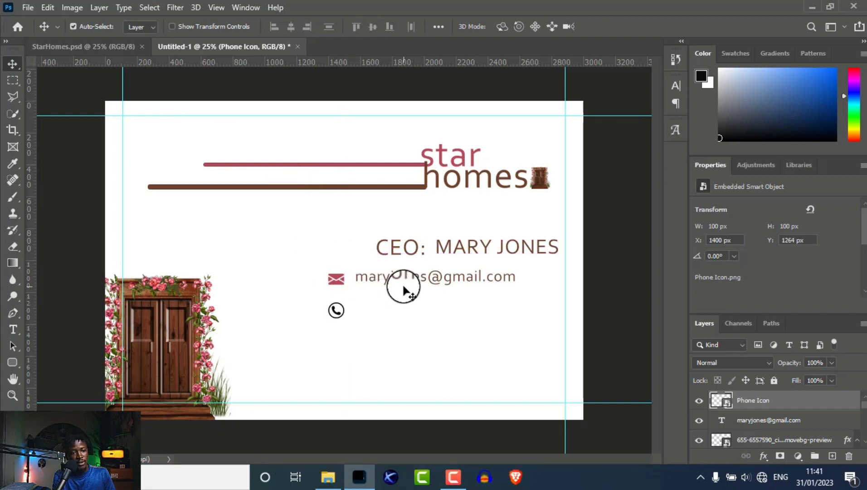
Add the phone number text beside the phone icon, aligned under the e-mail address.
left_click(13, 329)
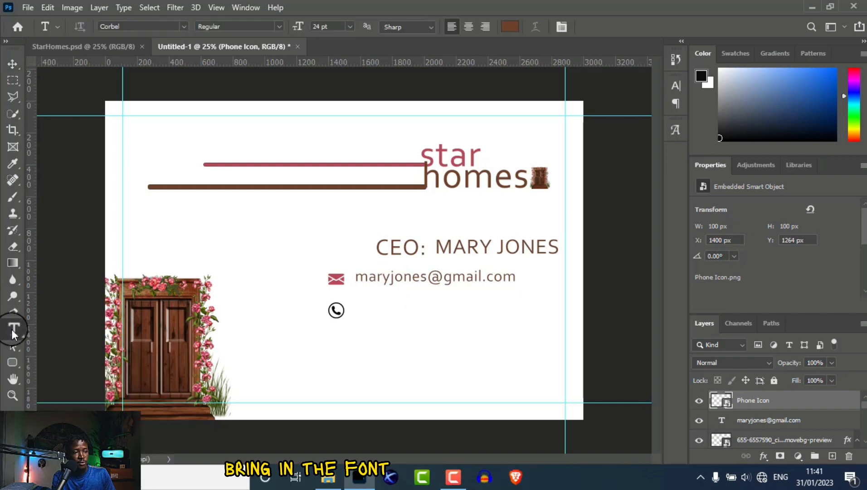
left_click(357, 310)
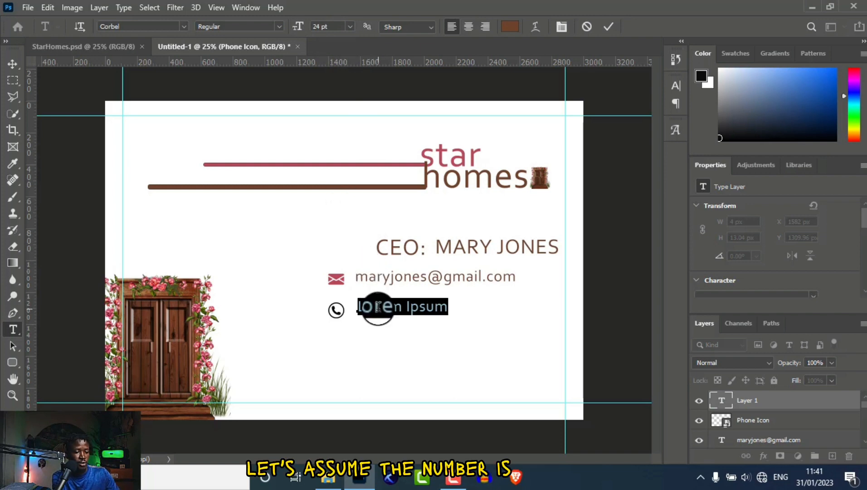
key("BackSpace")
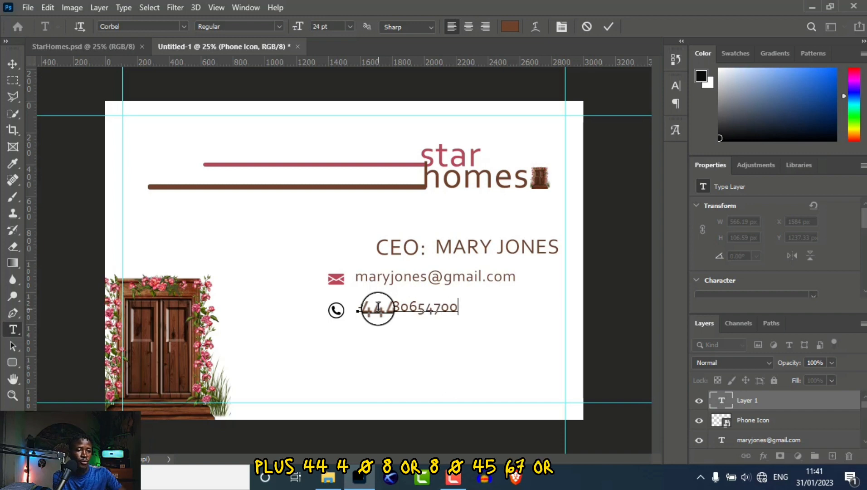
left_click(12, 64)
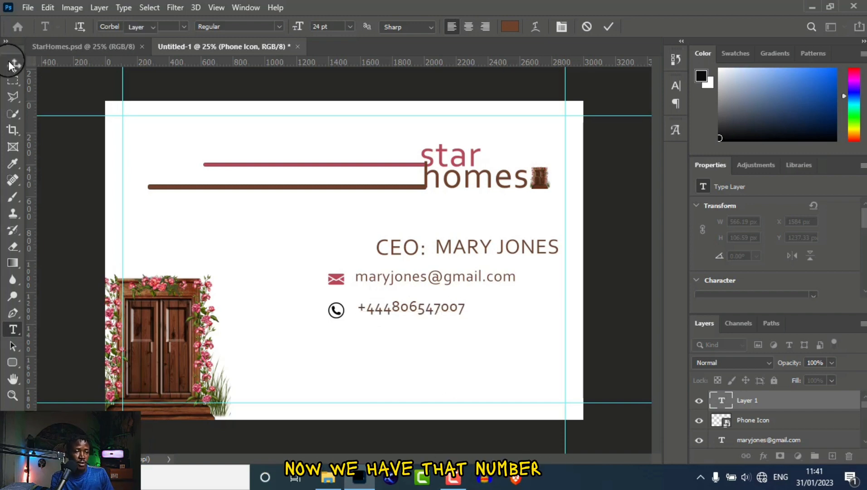
mouse_move(404, 309)
left_mouse_down()
mouse_move(393, 306)
mouse_move(401, 307)
left_mouse_up()
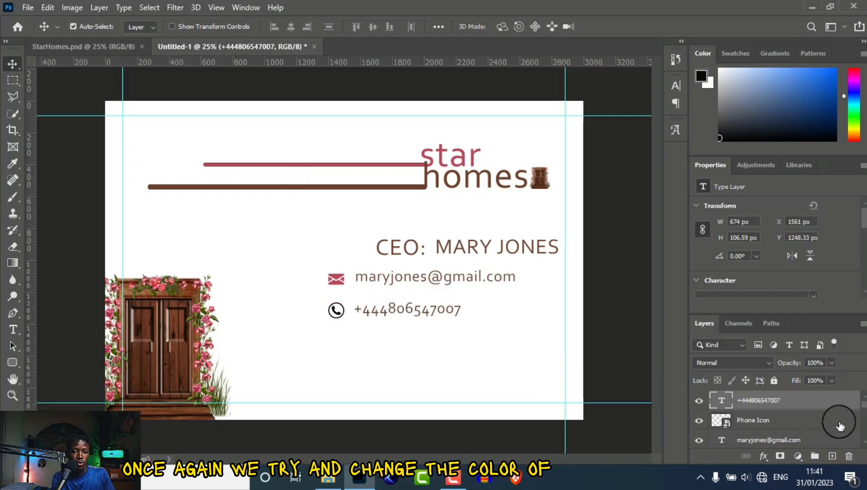
Turn the phone icon pink with a Color Overlay and bring up the StarHome All Elements Used folder.
left_click(856, 423)
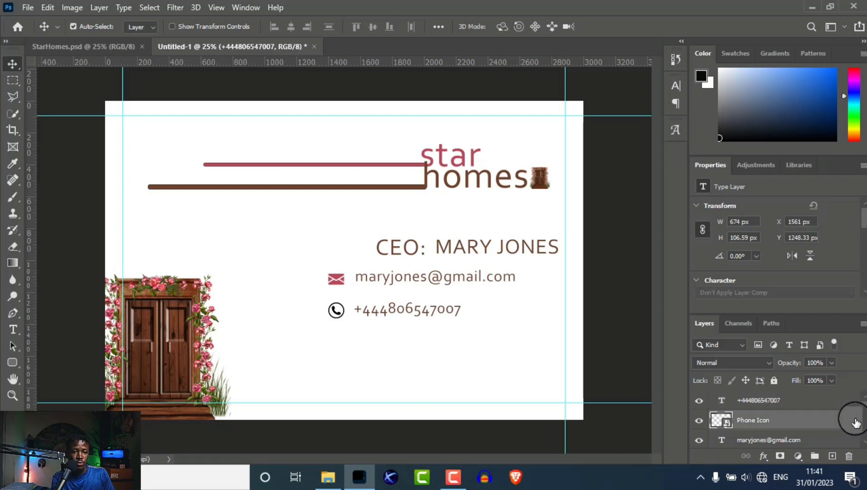
double_click(856, 422)
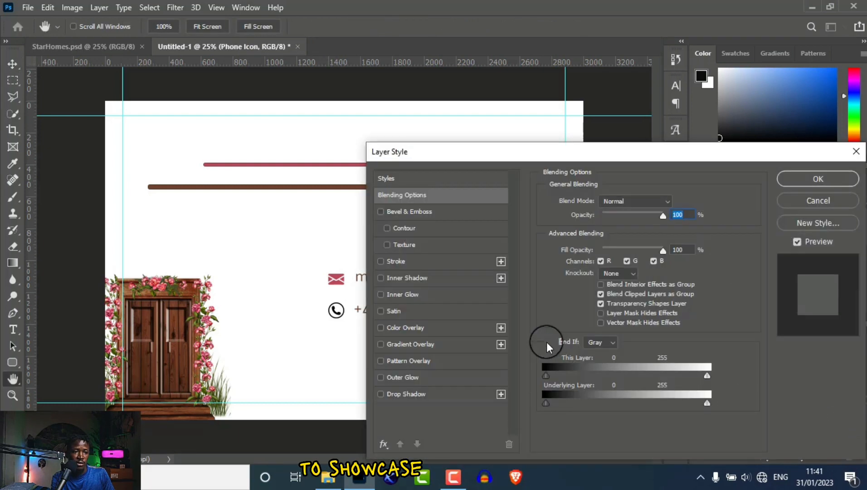
left_click(402, 328)
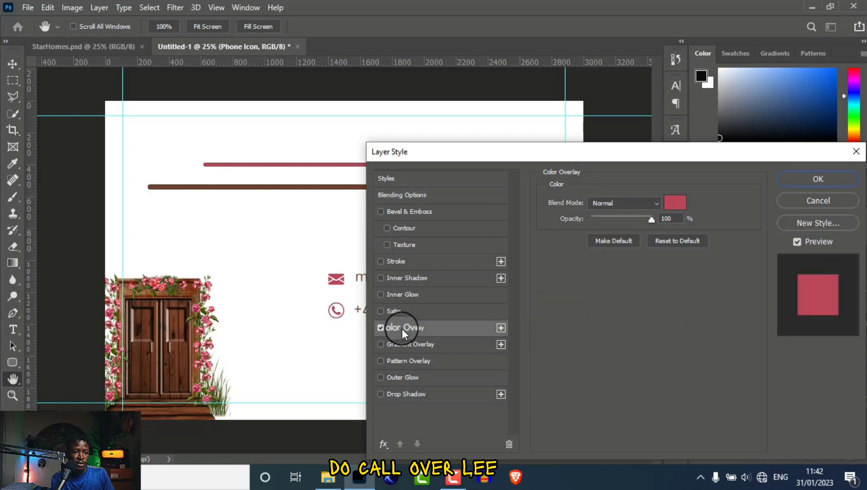
left_click(822, 180)
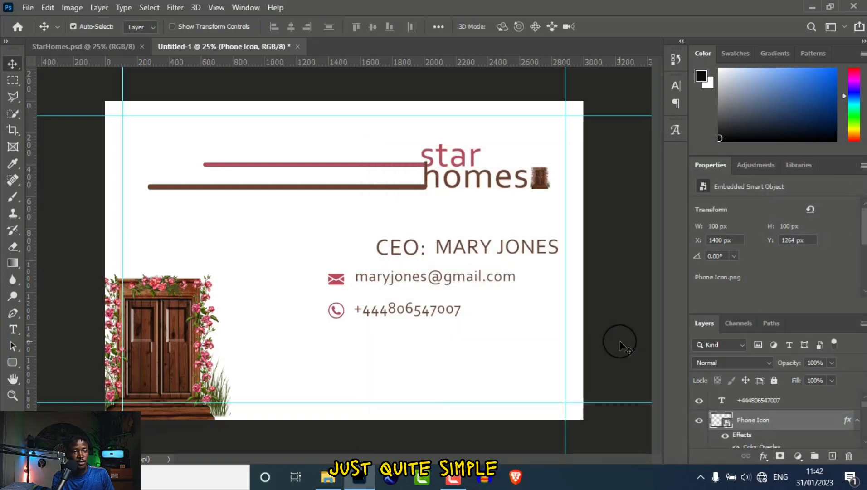
left_click(327, 478)
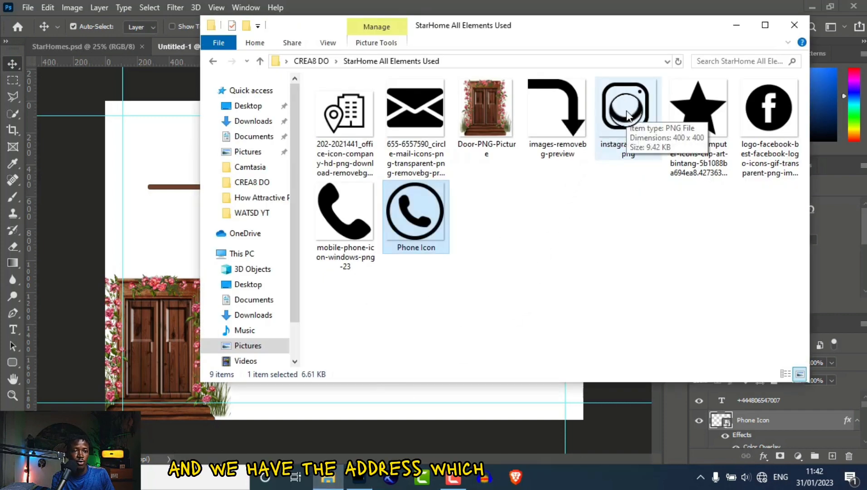
Place and shrink the Instagram logo, then undo the misplaced attempt.
left_click_drag(627, 114, 174, 229)
left_click_drag(476, 392, 217, 154)
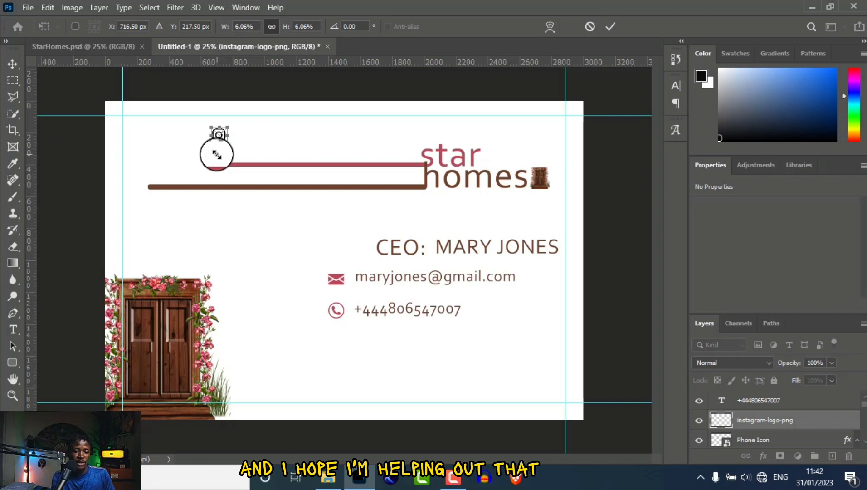
key("Return")
left_click_drag(218, 136, 267, 164)
key("ctrl+z")
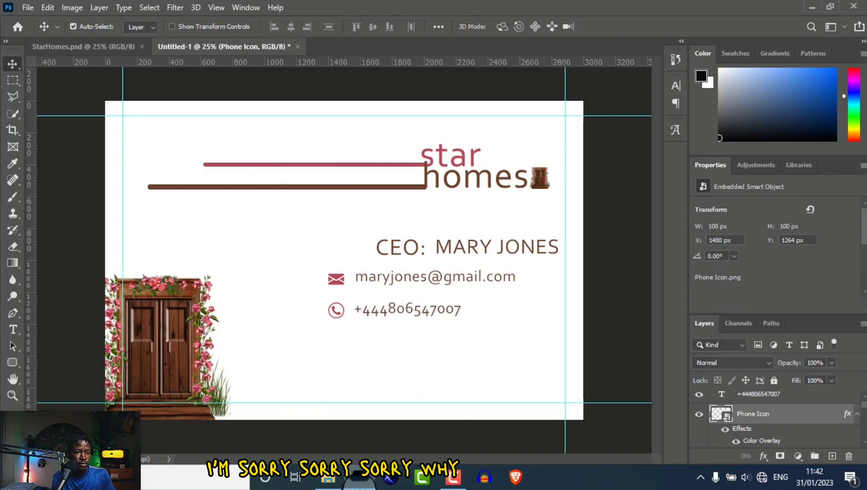
Re-place instagram-logo-png from StarHome All Elements Used, shrink it to 82 × 82 px, and set it below the phone icon.
left_click(327, 480)
left_click(328, 479)
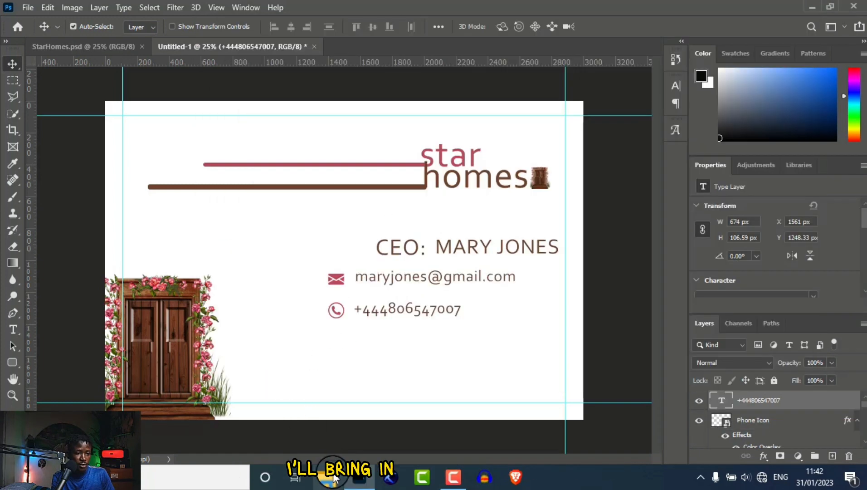
left_click(333, 479)
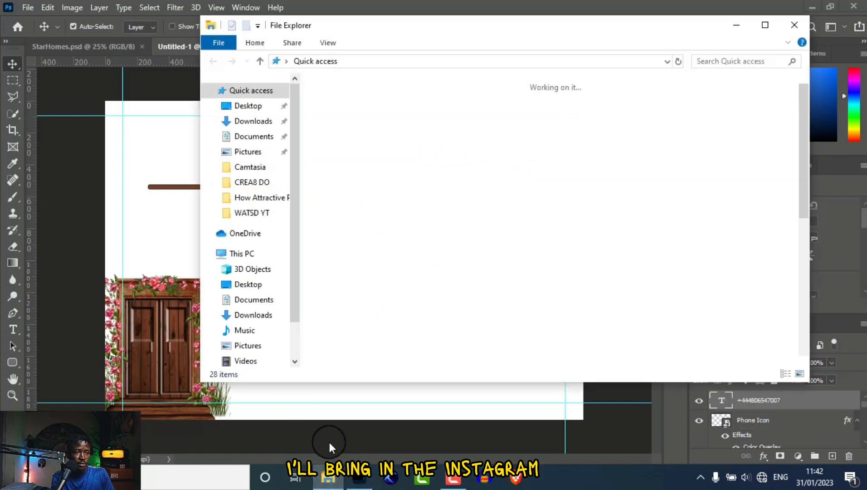
left_click(247, 181)
double_click(427, 115)
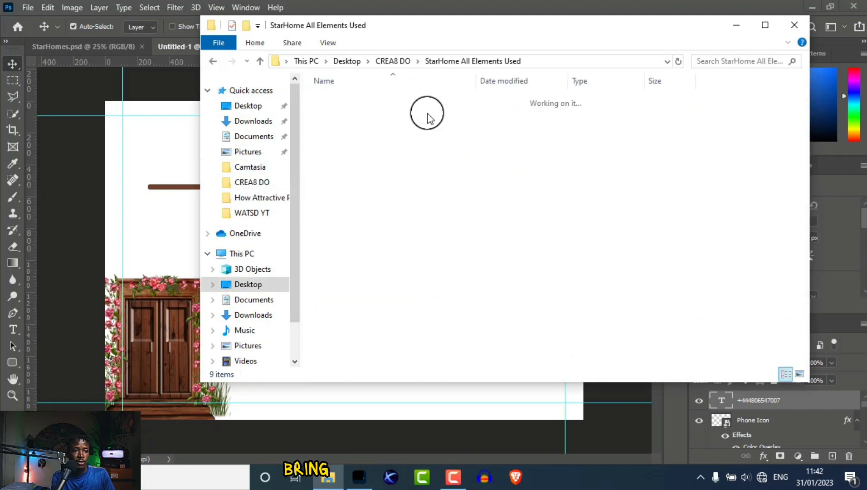
left_click_drag(626, 109, 344, 258)
left_click_drag(475, 393, 302, 274)
key("Return")
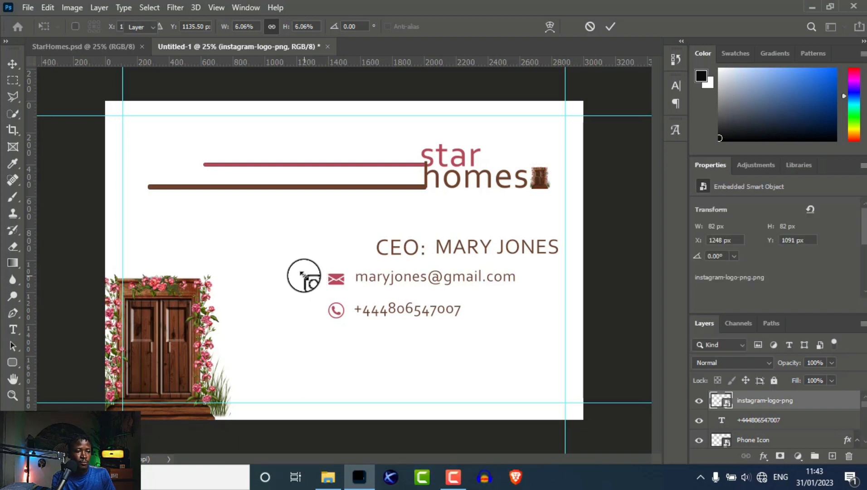
left_click_drag(311, 282, 340, 346)
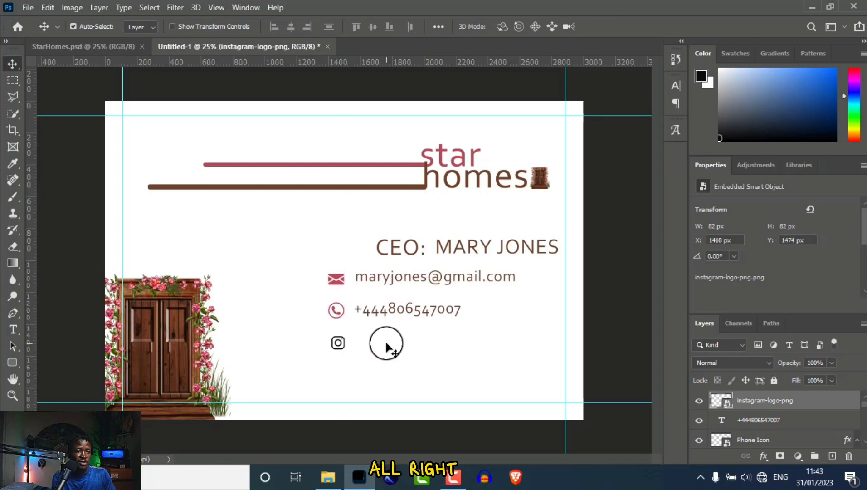
Give the Instagram logo layer a Color Overlay in the pink sampled from the envelope icon.
double_click(857, 404)
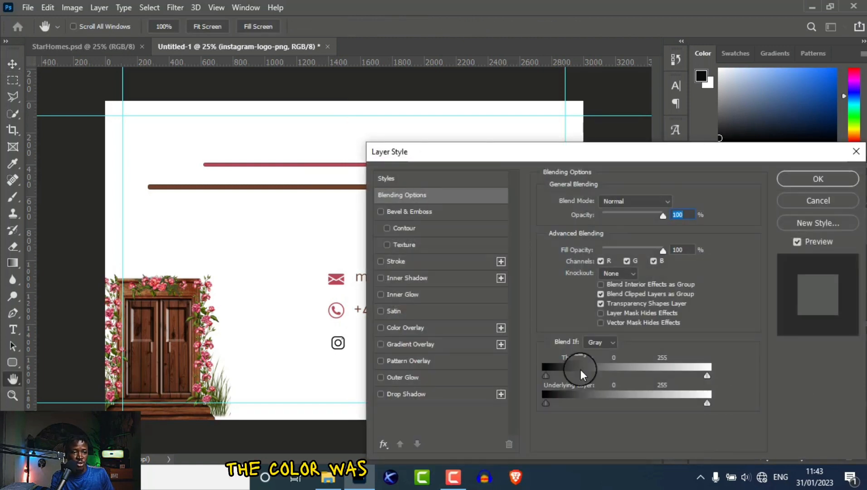
left_click(411, 328)
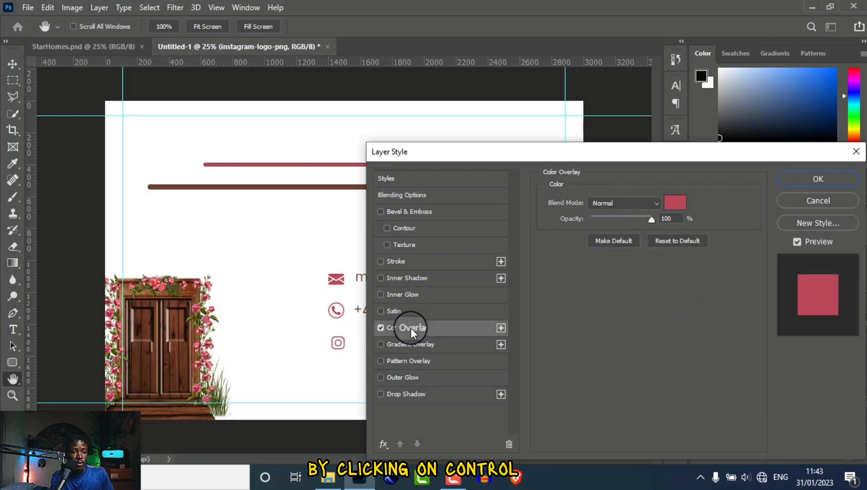
left_click(674, 202)
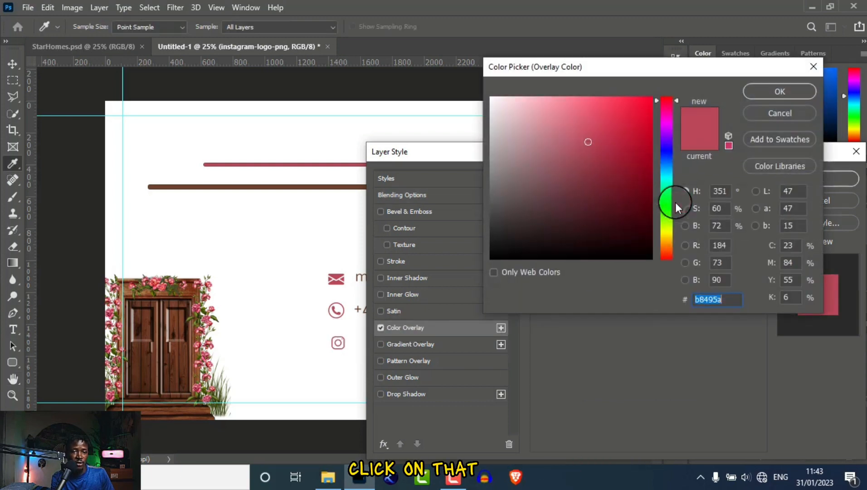
left_click(337, 275)
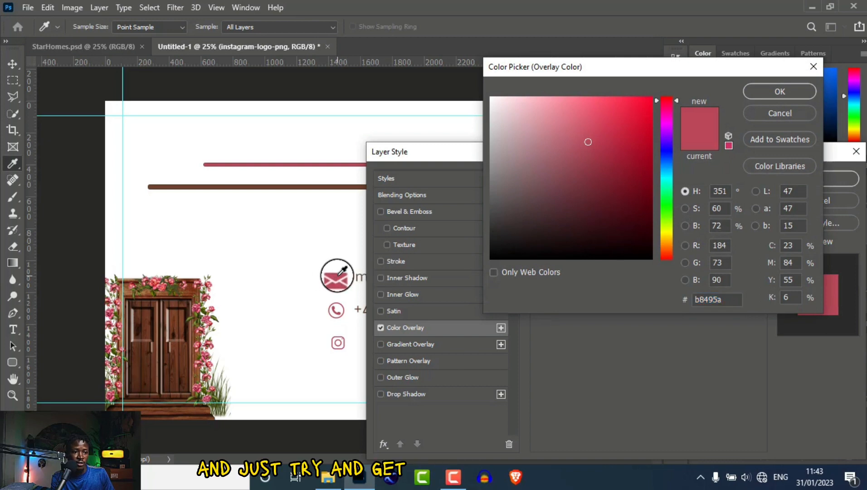
left_click(766, 91)
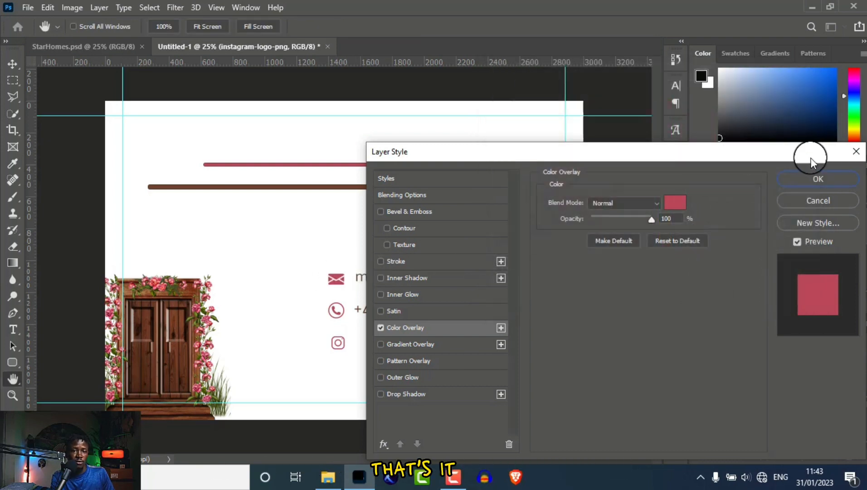
left_click(813, 179)
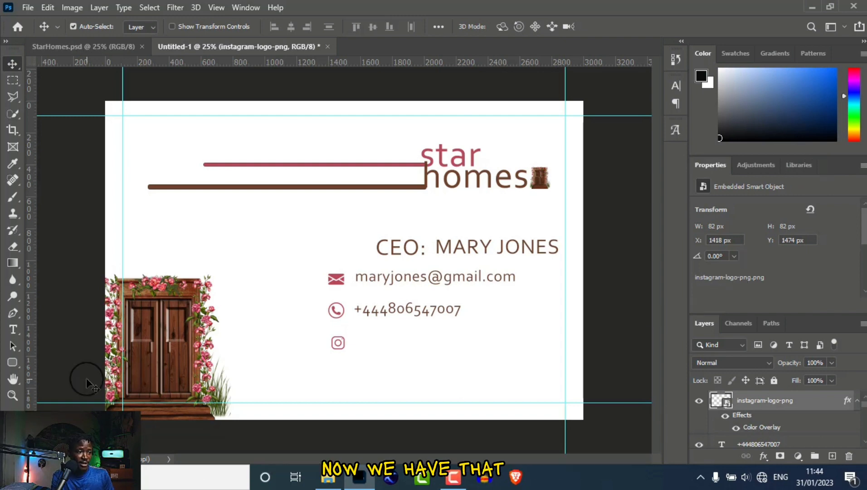
Add the CEO's @ Instagram handle beside the Instagram icon, aligned with the email and phone lines.
left_click(10, 333)
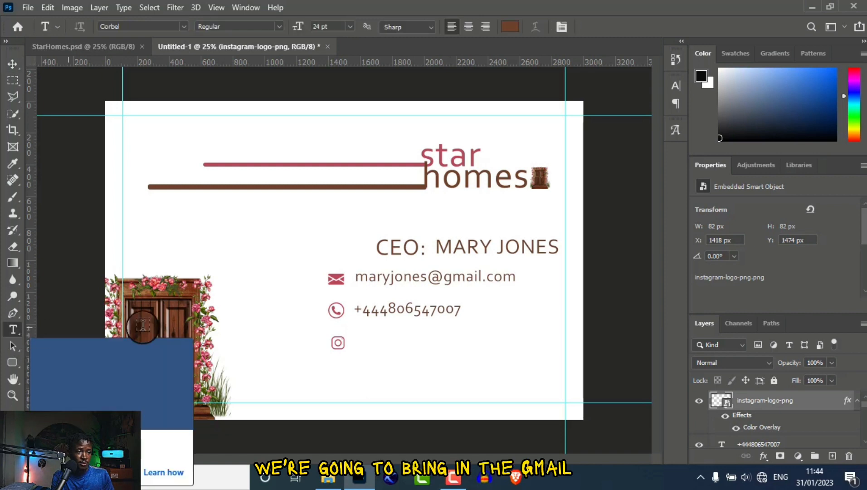
left_click(360, 342)
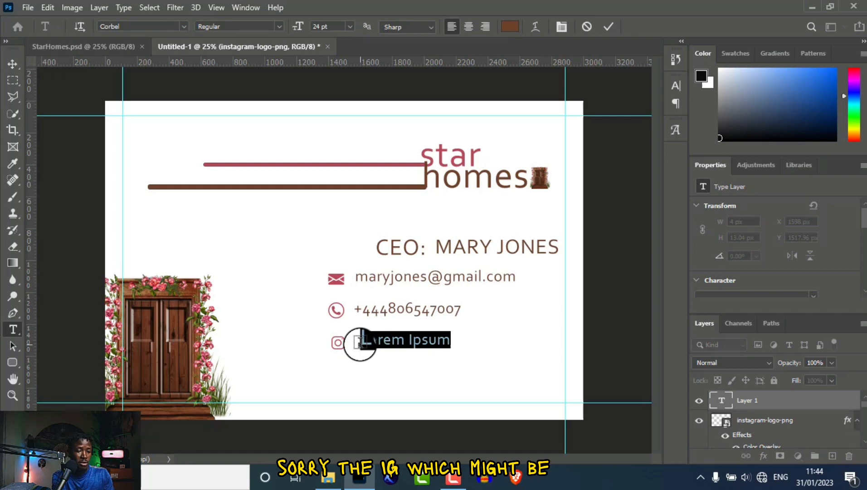
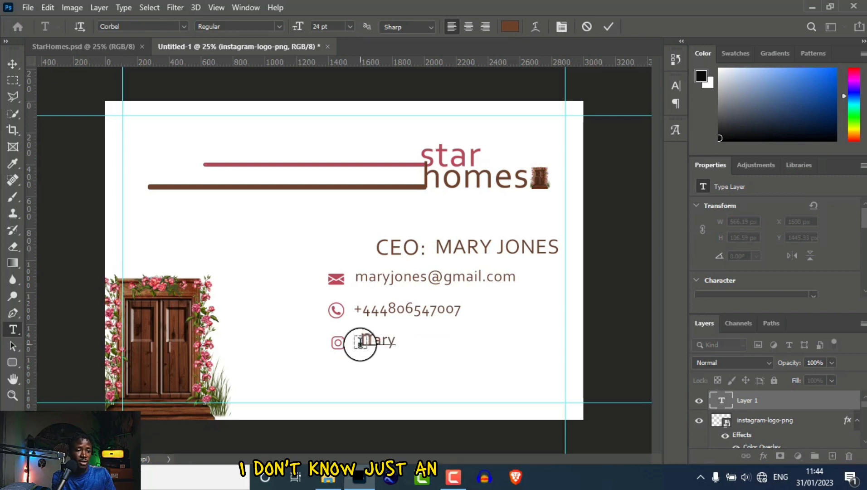
left_click(360, 342)
type("@")
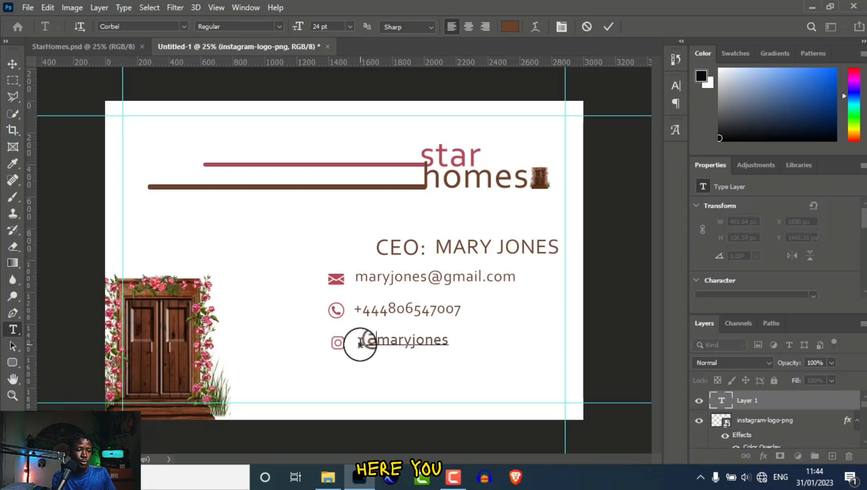
left_click(11, 63)
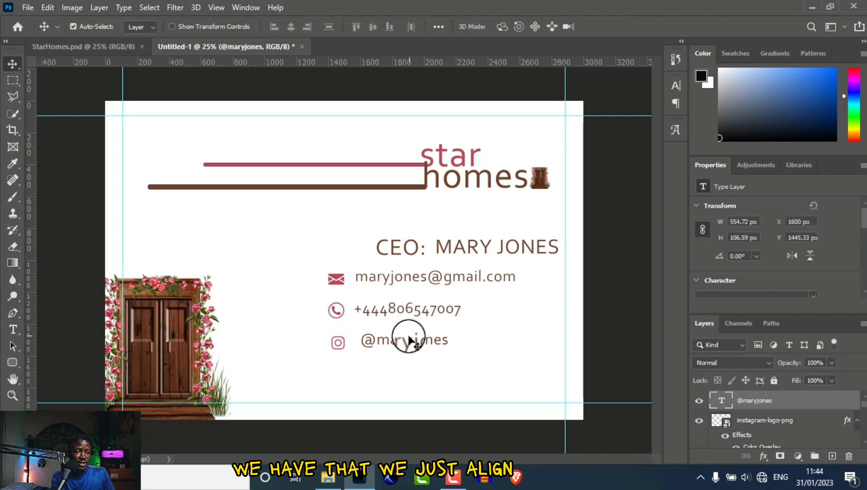
left_click_drag(406, 340, 398, 343)
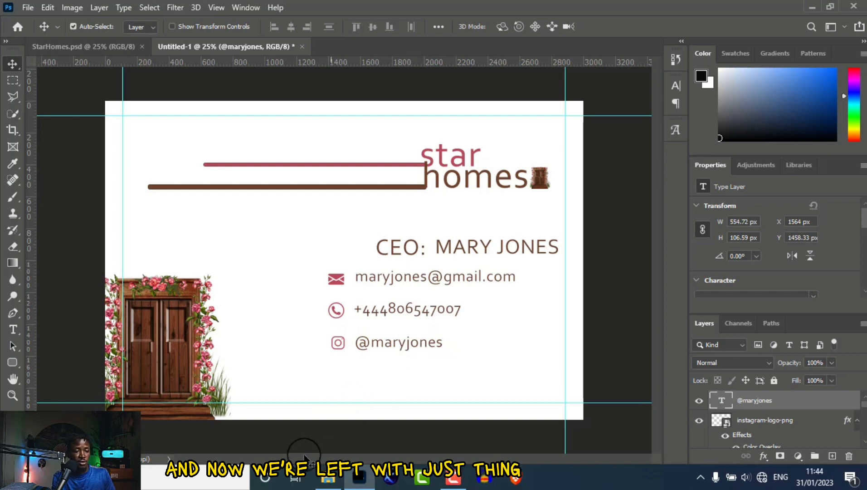
Place the Facebook logo file on the card, scale it to icon size and position it below the Instagram icon.
left_click(329, 478)
left_click_drag(769, 109, 169, 224)
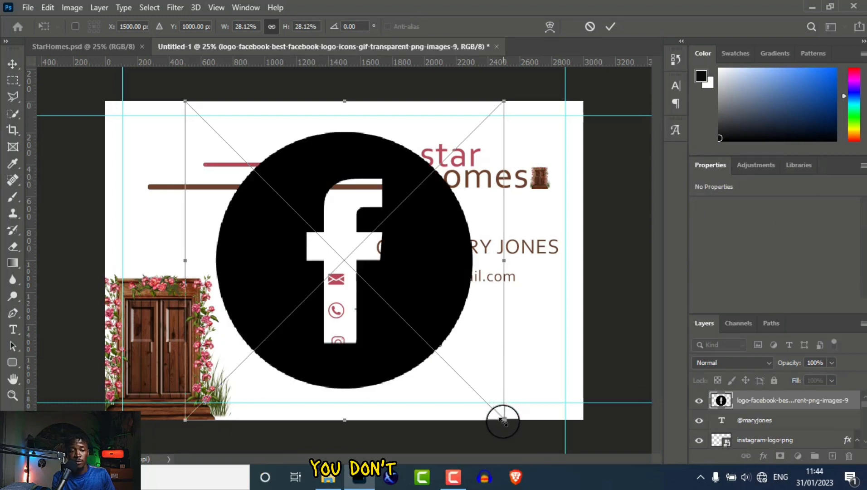
left_click_drag(469, 389, 202, 115)
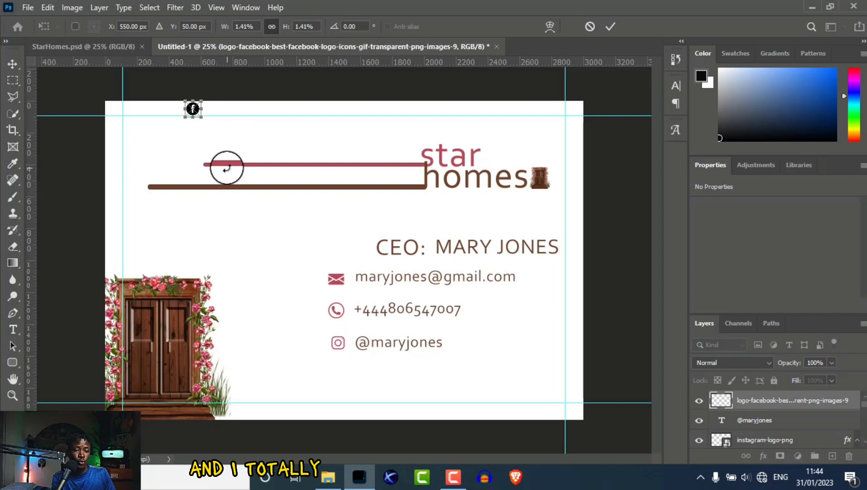
key("Return")
left_click_drag(195, 111, 344, 379)
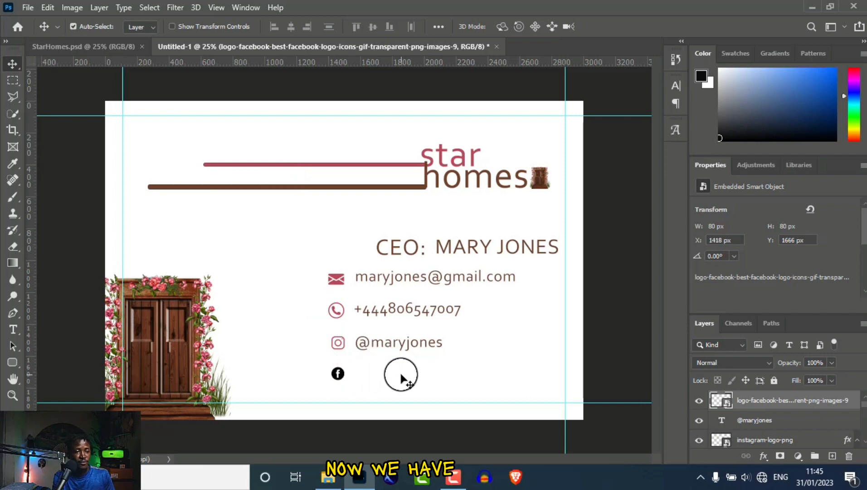
Apply the pink Color Overlay to the Facebook logo layer.
double_click(858, 403)
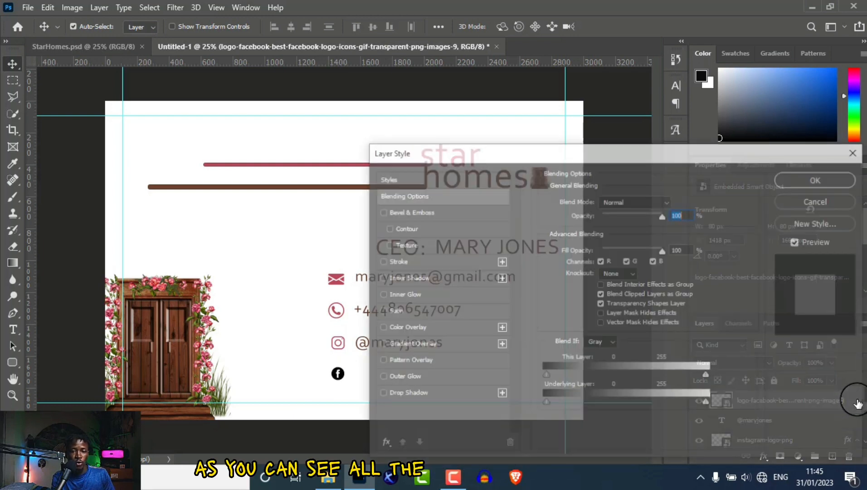
left_click(419, 328)
left_click(797, 181)
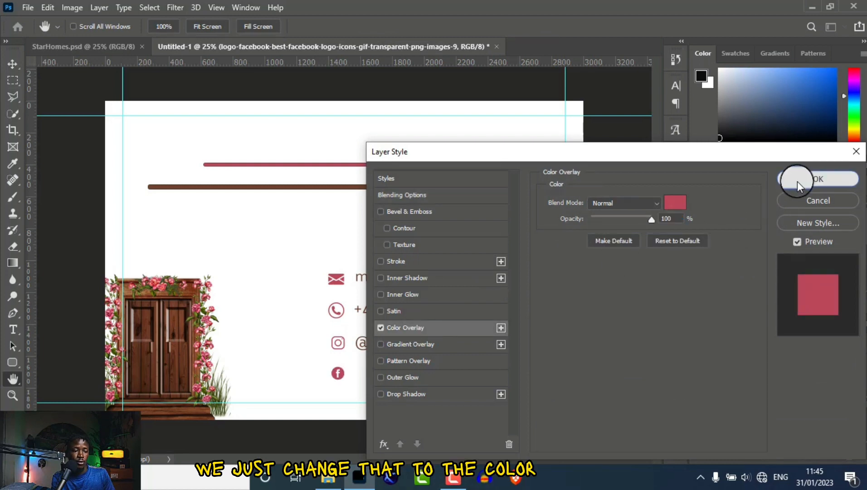
Add the CEO's Facebook account name beside the Facebook icon, aligned with the other contacts.
left_click(13, 328)
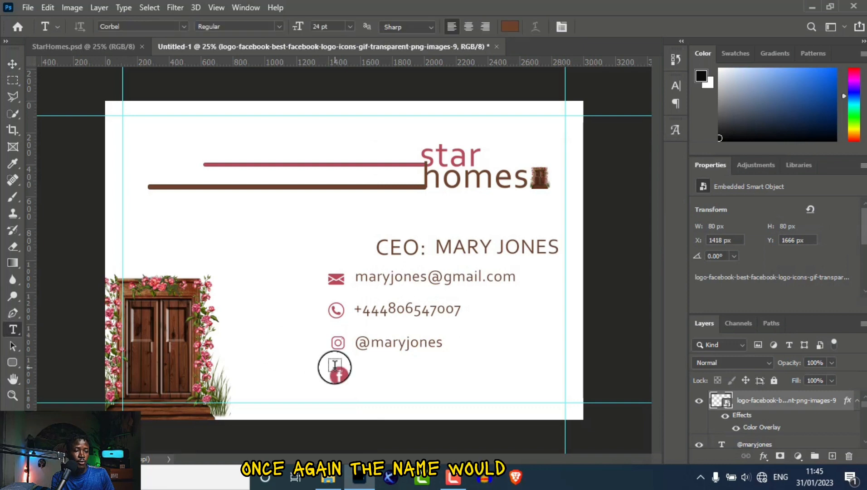
left_click(359, 372)
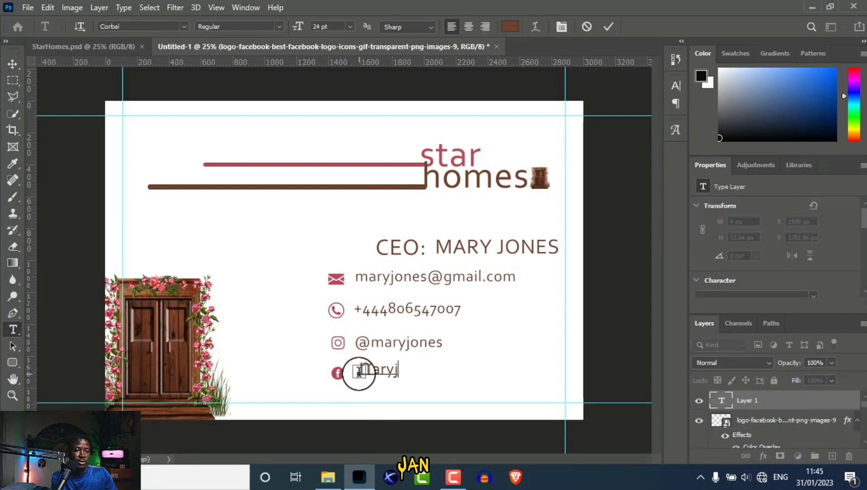
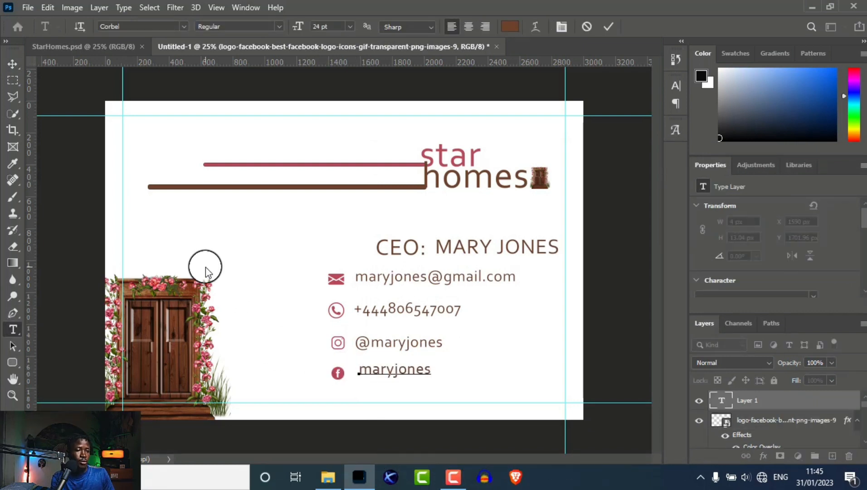
left_click(13, 63)
left_click_drag(403, 372, 400, 372)
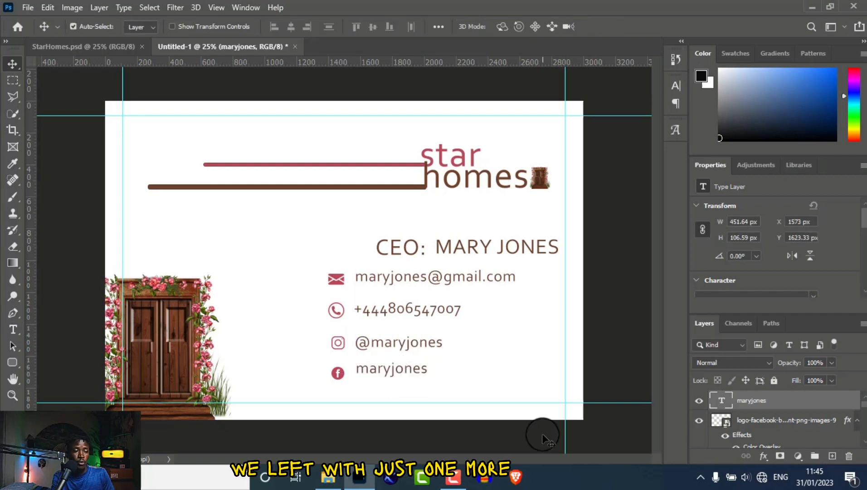
Place the office-location icon file on the card, scale it to about 94 px and position it below the Facebook icon.
left_click(328, 477)
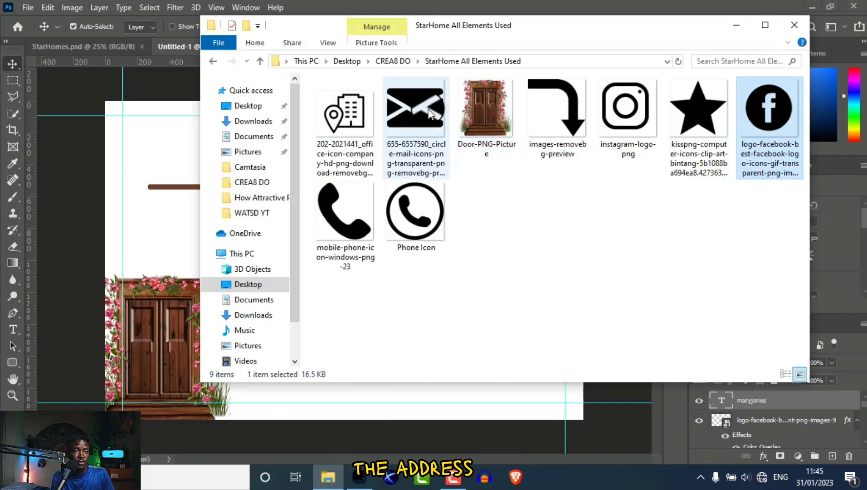
left_click_drag(362, 114, 162, 142)
left_click_drag(532, 407, 163, 151)
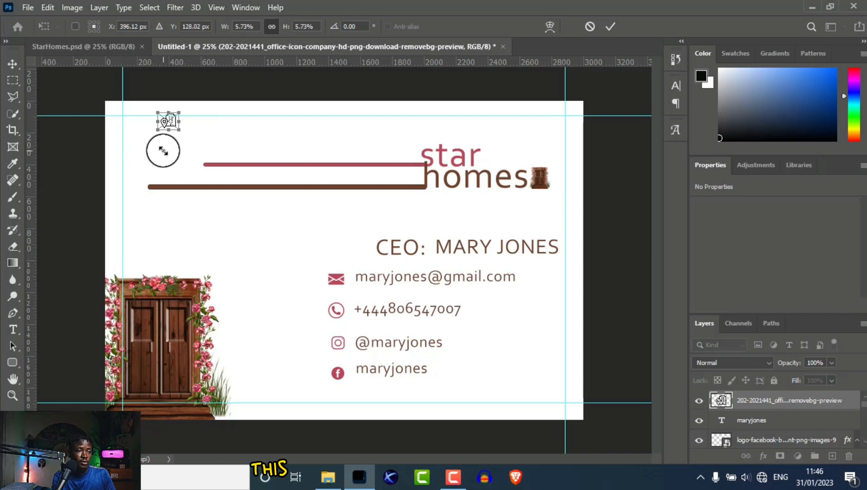
key("Return")
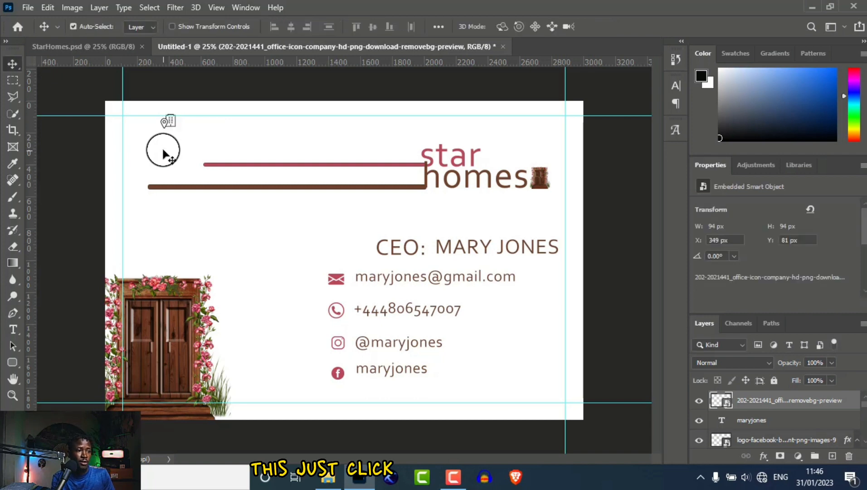
left_click_drag(170, 140, 381, 401)
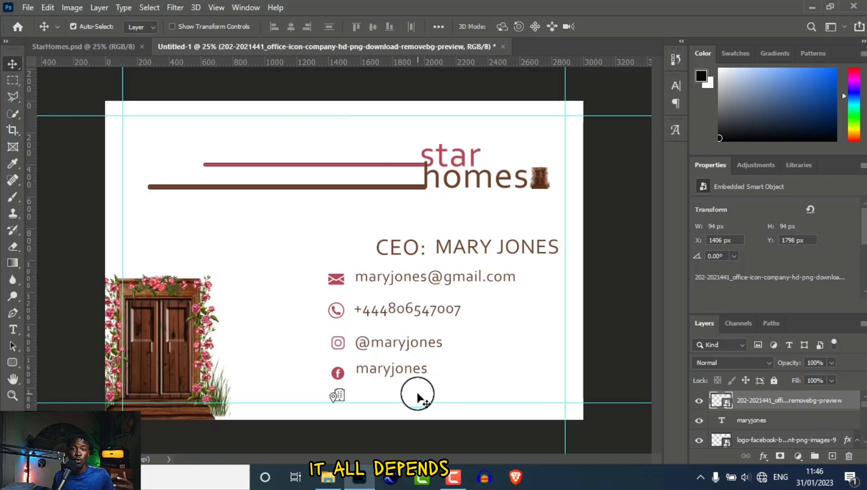
Replace the placeholder text beside the office icon with the office address and align it with the icon.
left_click(13, 328)
left_click(358, 391)
key("BackSpace")
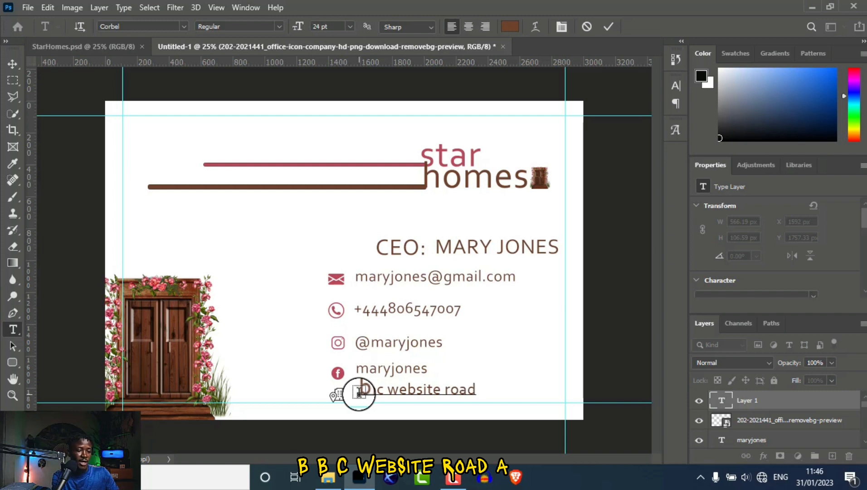
type("4")
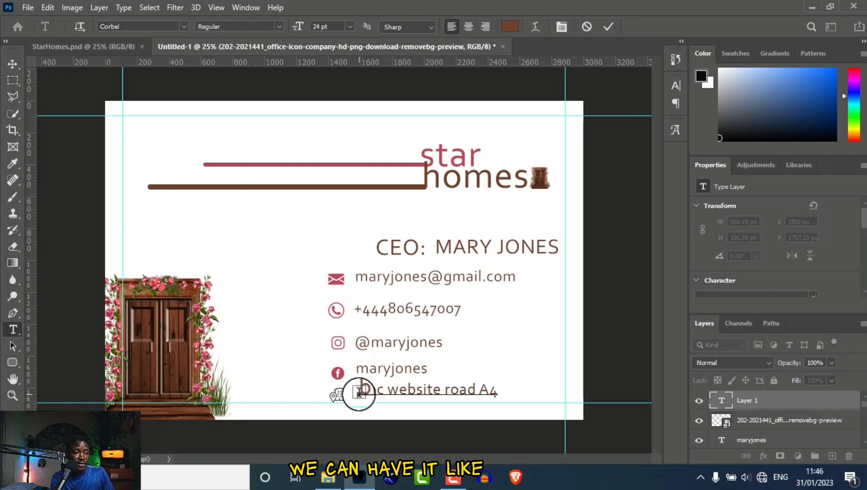
left_click(10, 66)
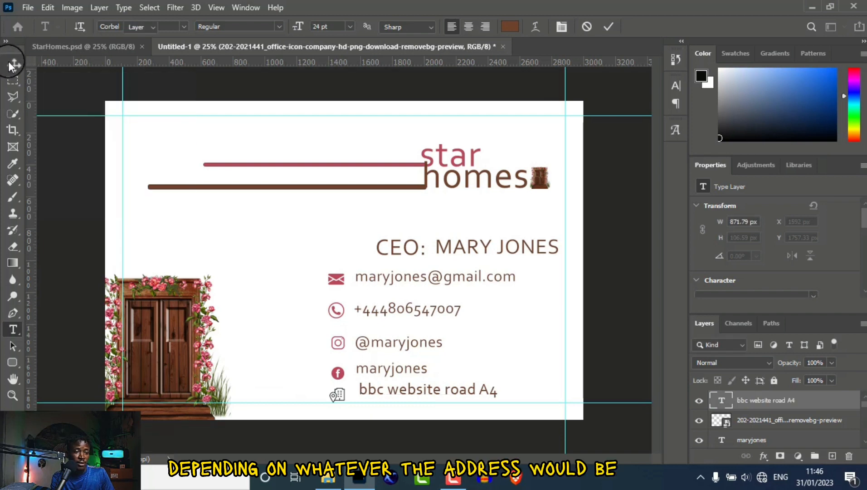
left_click_drag(406, 393, 406, 397)
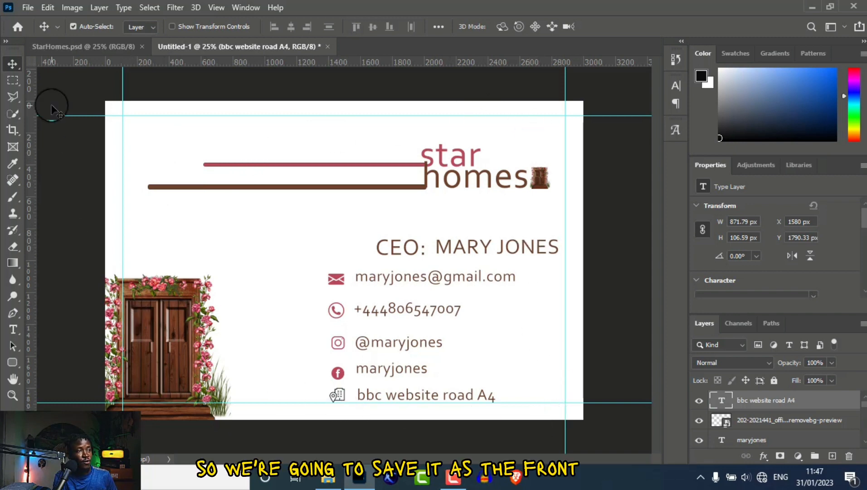
Save the card as the Photoshop file StarHome BisCard Back.psd.
left_click(28, 7)
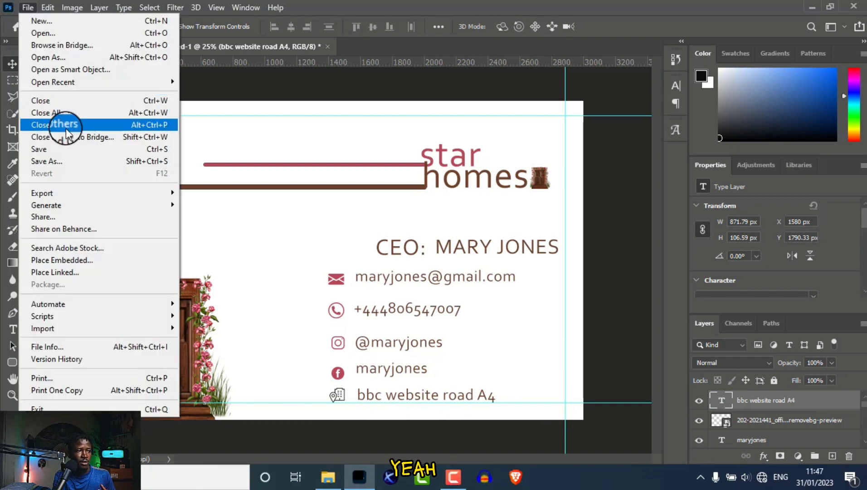
left_click(66, 161)
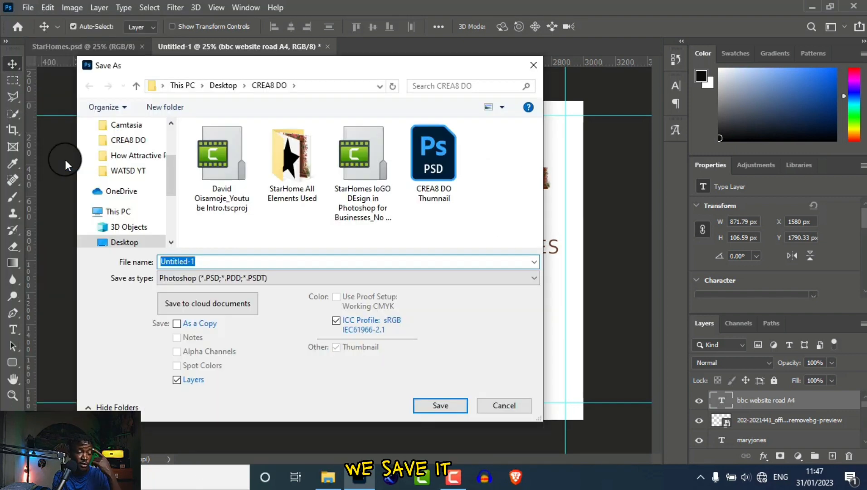
type("Star")
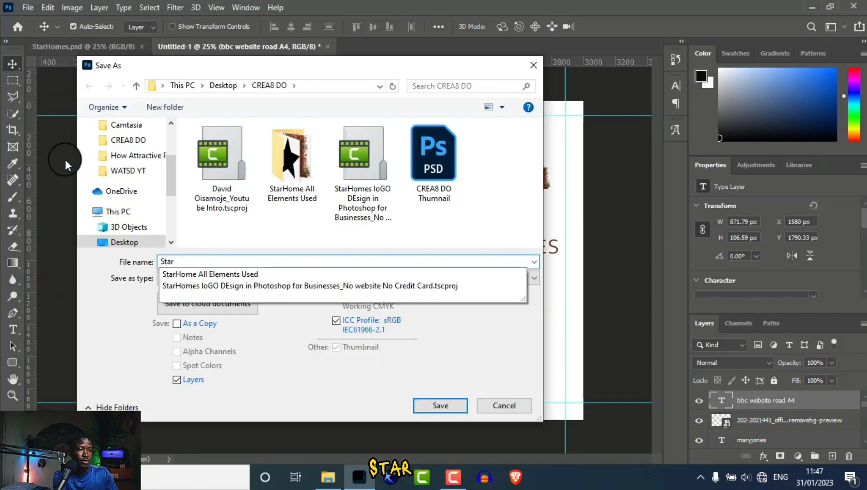
type("Home All")
key("BackSpace")
key("BackSpace")
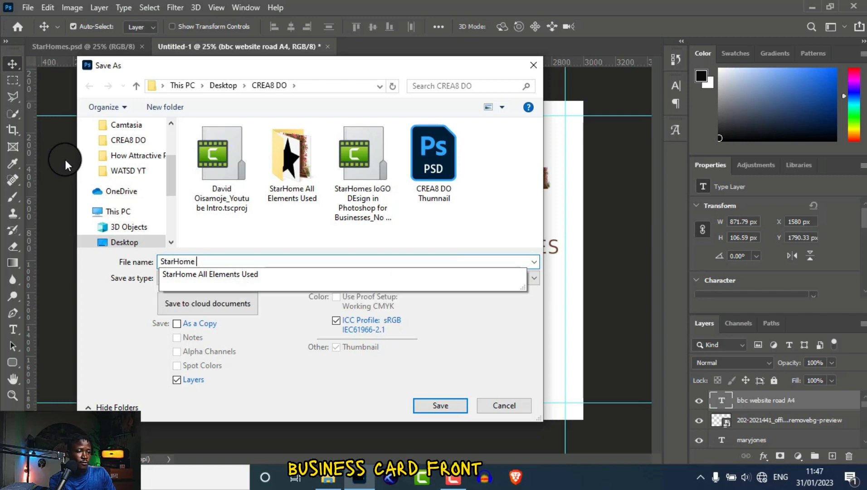
type("BisCard Back")
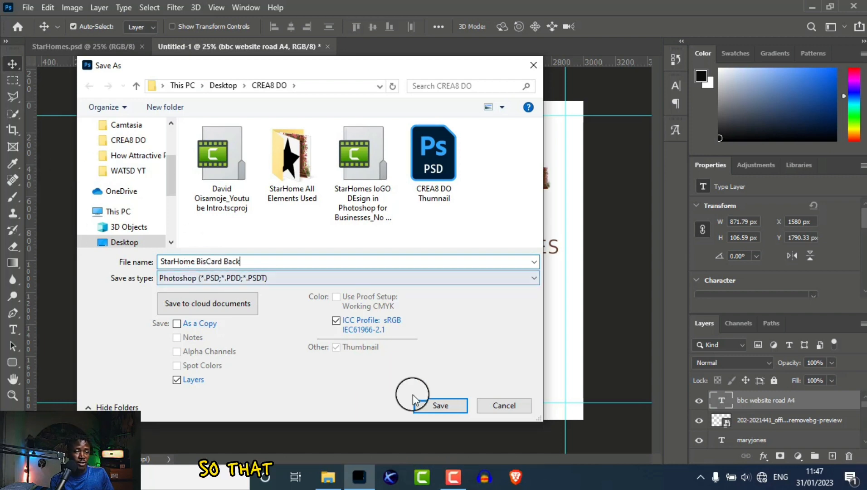
left_click(443, 406)
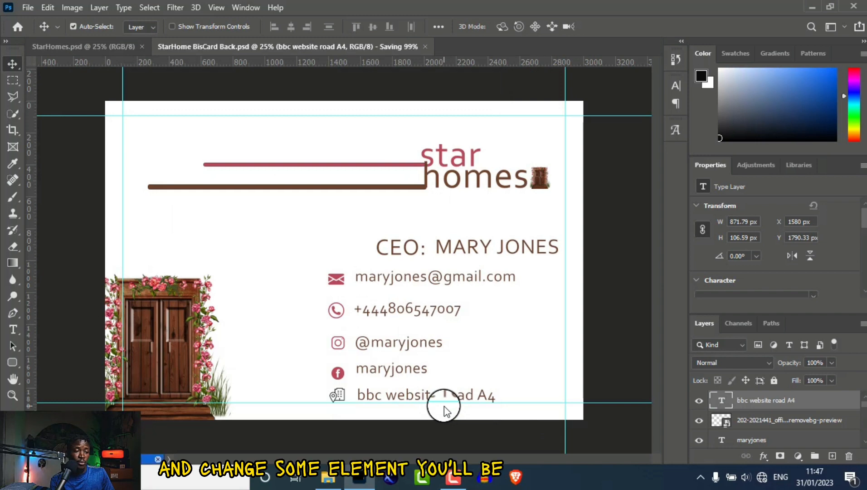
Save a JPEG copy of StarHome BisCard Back at quality 12.
left_click(27, 8)
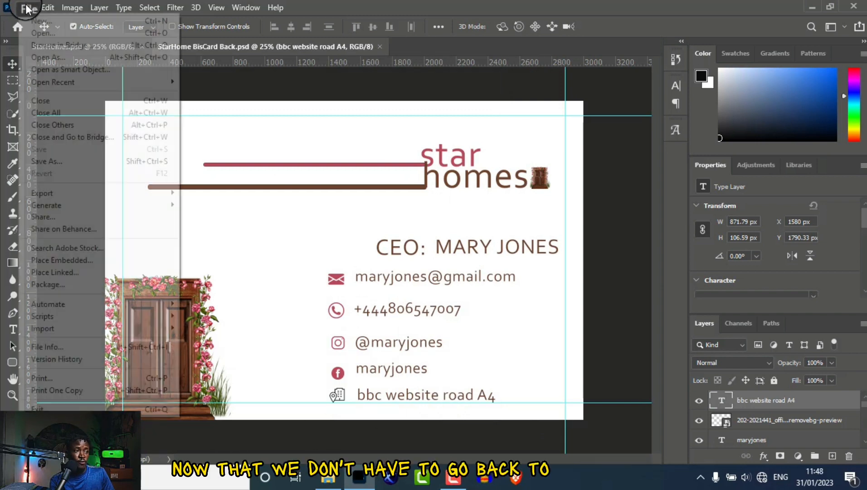
left_click(46, 162)
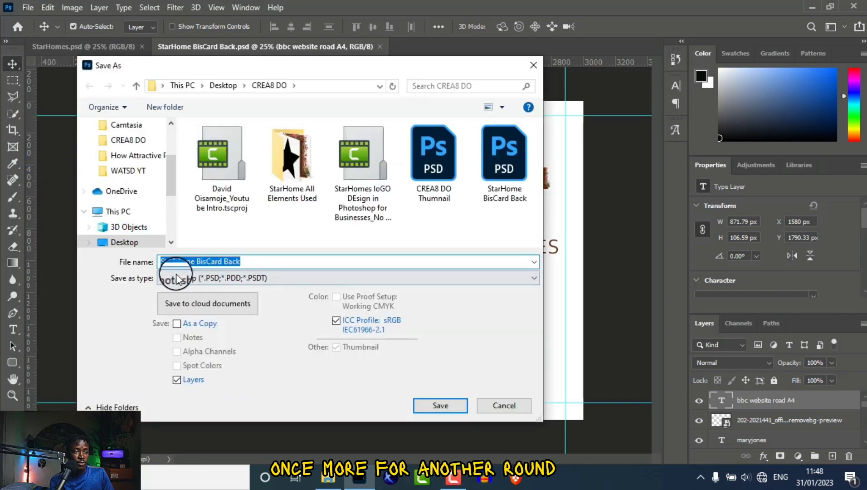
left_click(177, 277)
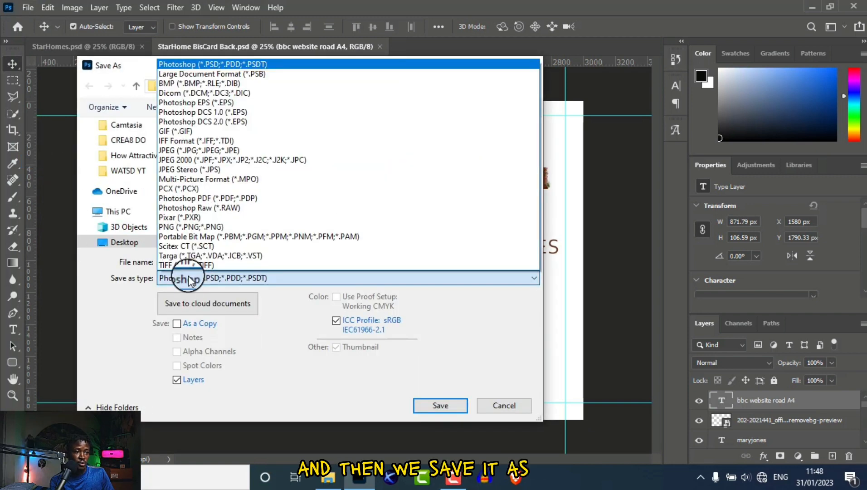
left_click(193, 151)
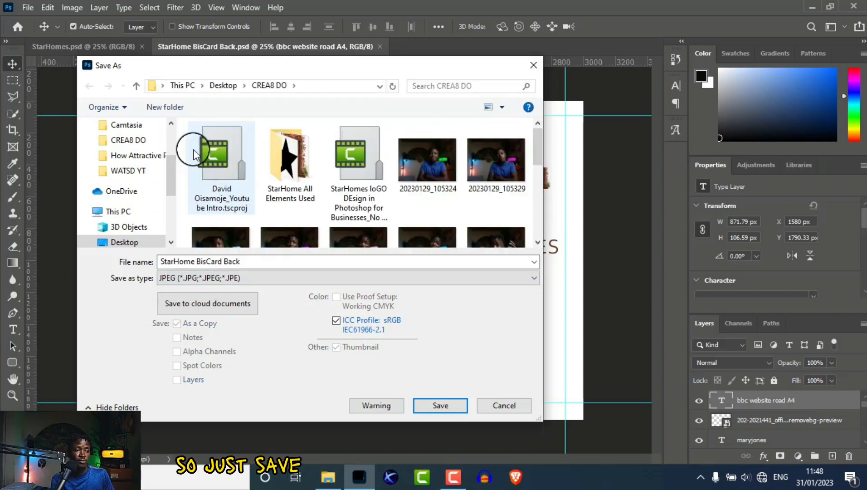
left_click(440, 405)
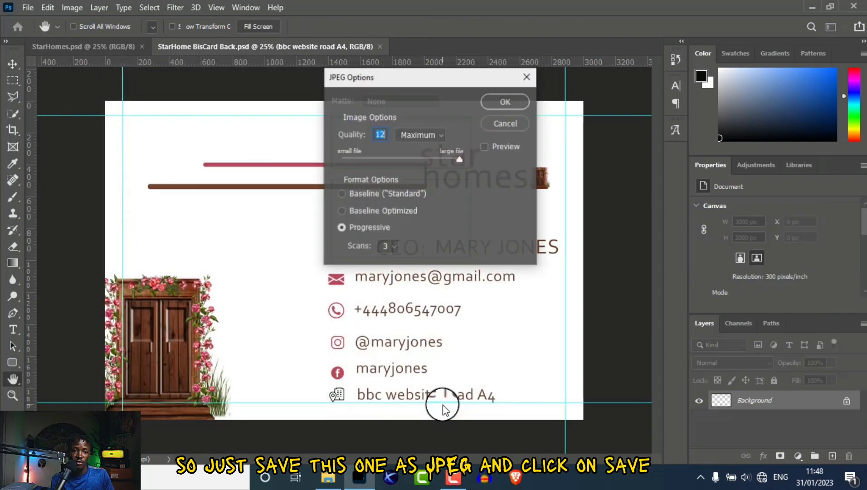
left_click(506, 102)
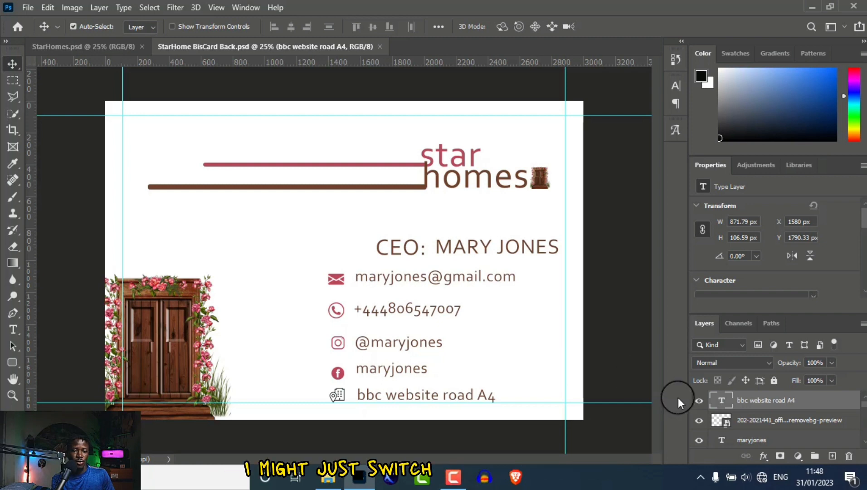
Hide the address, Facebook, Instagram, phone, email and CEO name layers, including their icons.
left_click(698, 402)
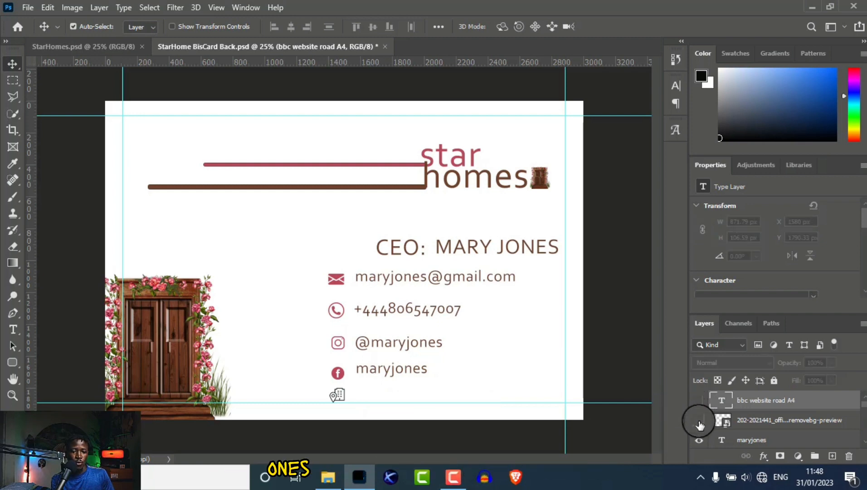
left_click(698, 420)
left_click(699, 441)
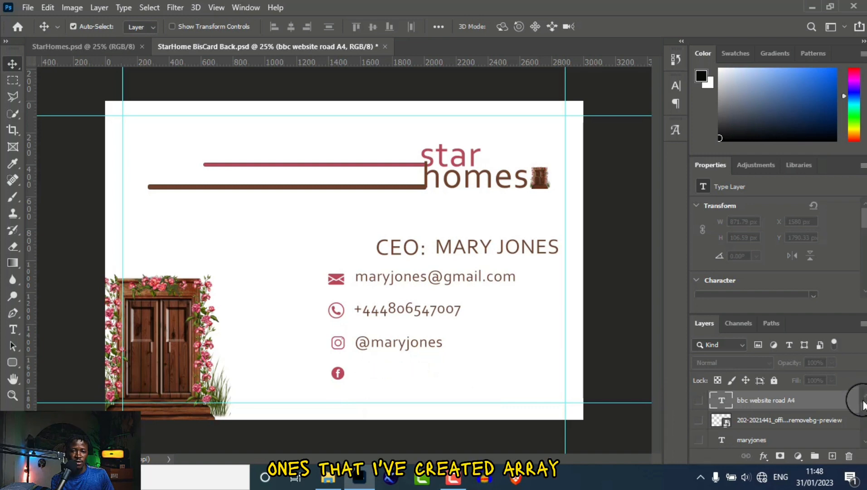
scroll(864, 406, "down", 2)
left_click(699, 395)
left_click(699, 439)
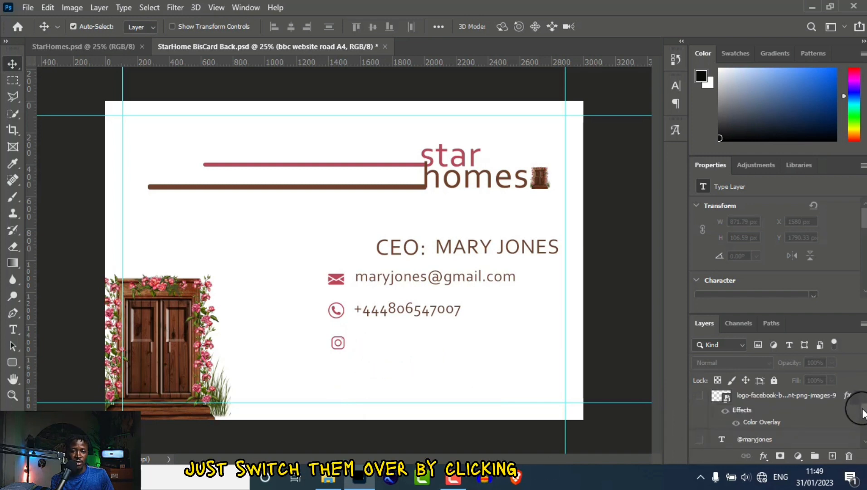
scroll(864, 411, "down", 1)
scroll(863, 417, "down", 1)
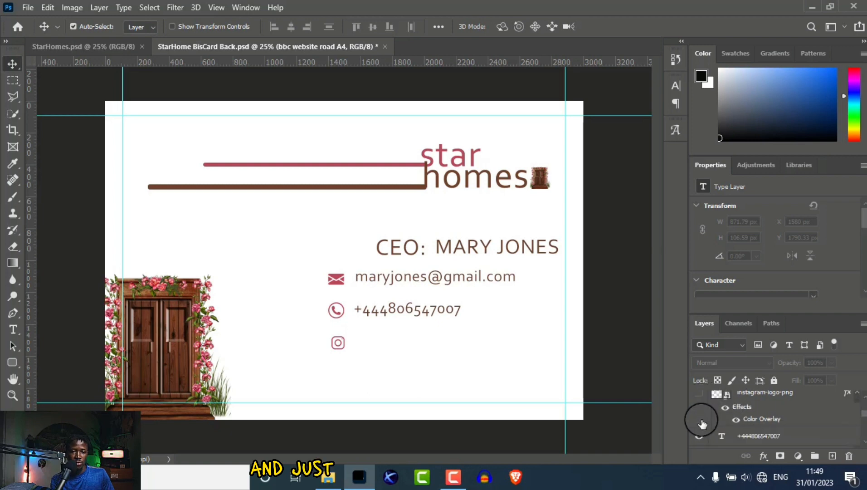
left_click(699, 436)
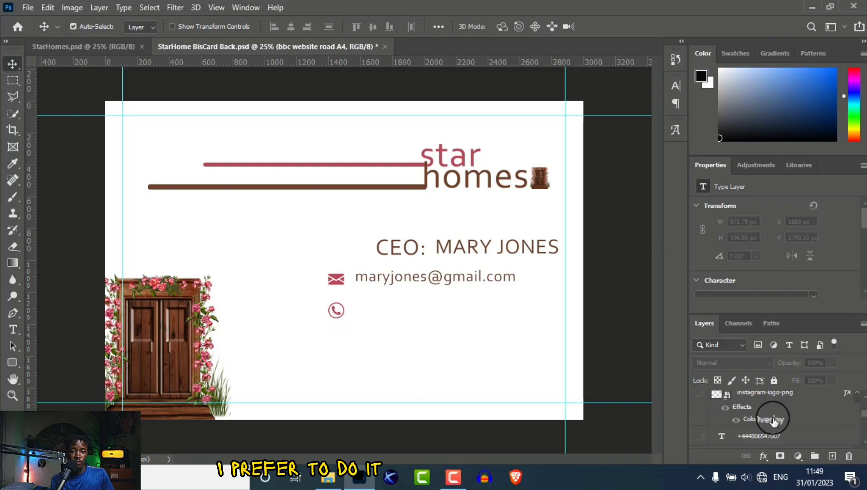
scroll(863, 416, "down", 1)
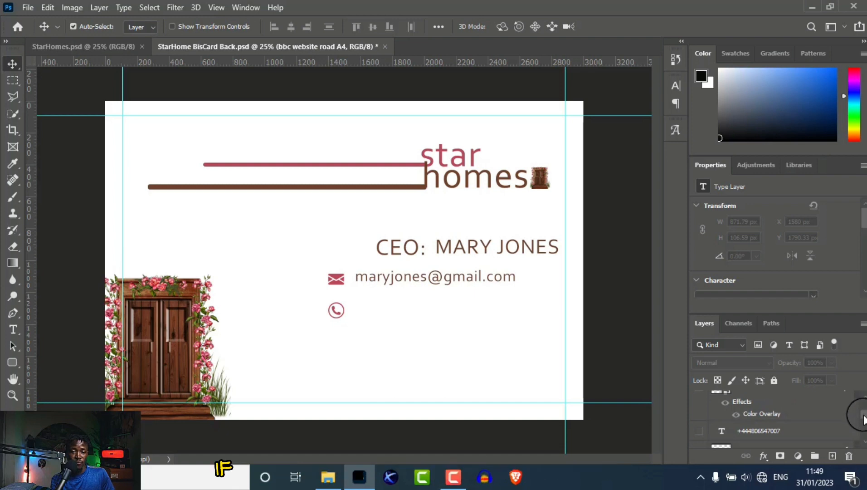
left_click(698, 414)
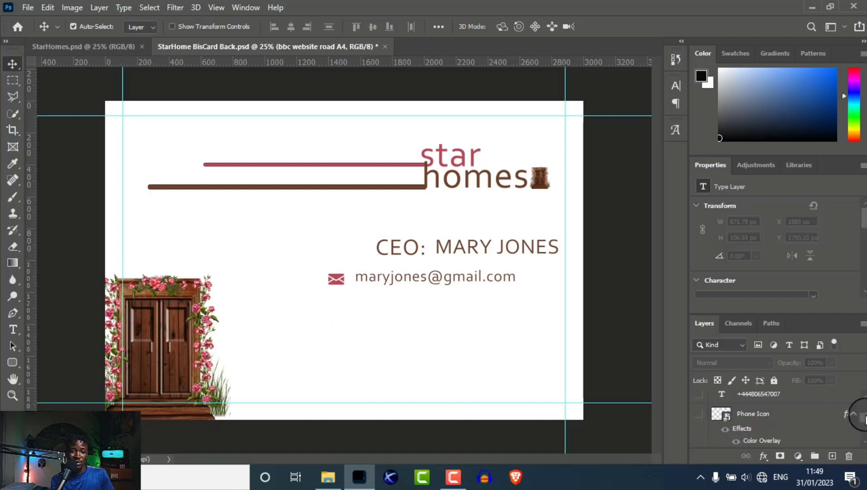
left_click_drag(865, 417, 865, 420)
left_click_drag(698, 404, 698, 424)
left_click_drag(863, 425, 864, 427)
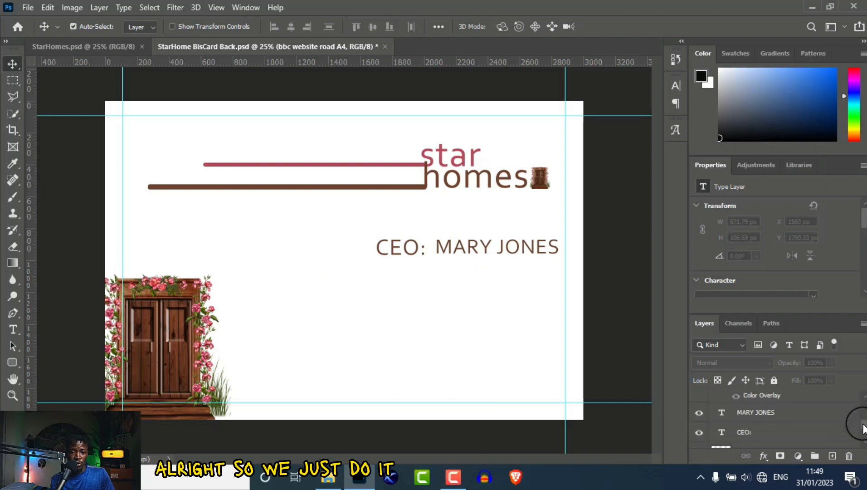
left_click(701, 419)
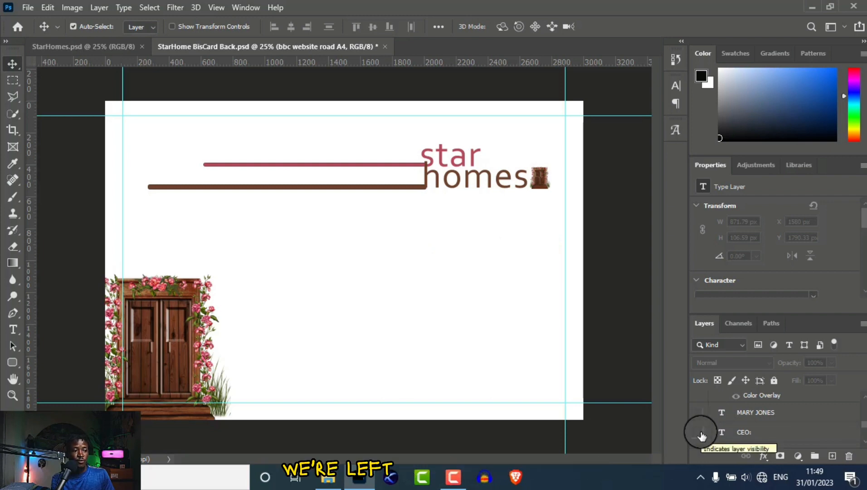
Nudge the door image up slightly and move the logo with its bars down to Y 655.
left_click(182, 337)
mouse_move(179, 341)
left_mouse_down()
mouse_move(177, 234)
mouse_move(210, 230)
mouse_move(183, 336)
left_mouse_up()
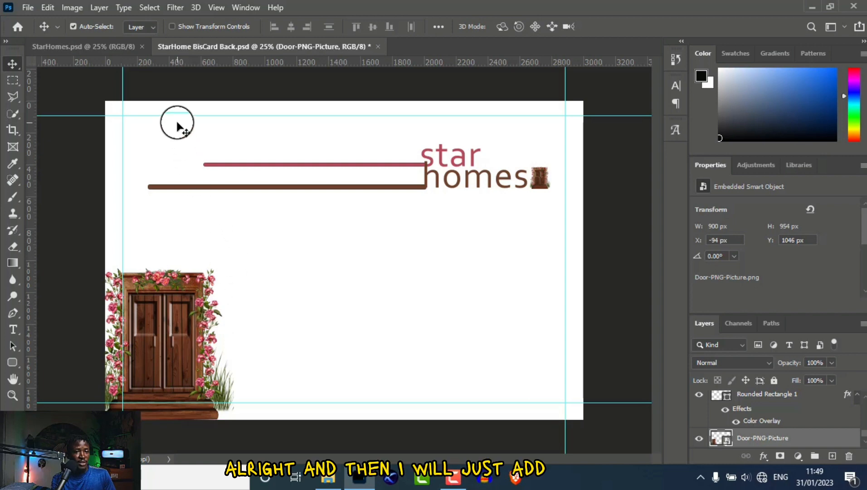
left_click_drag(200, 140, 471, 207)
left_click(427, 193)
left_click_drag(427, 190, 426, 200)
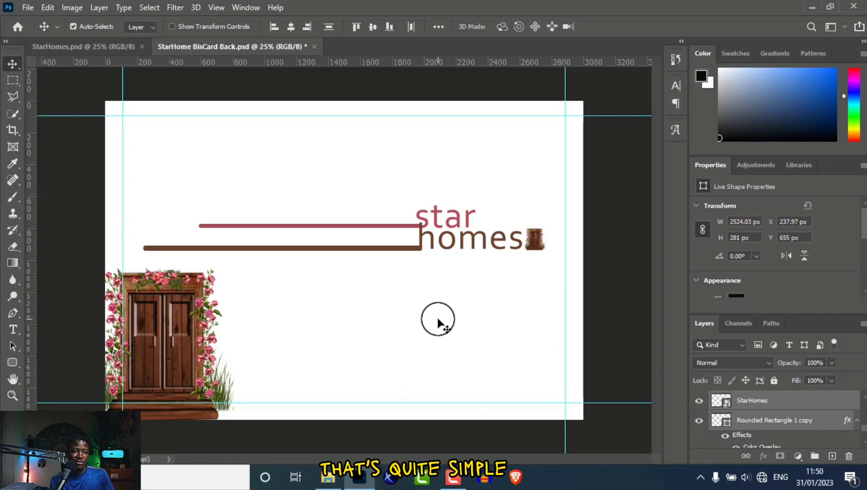
Save the front design as StarHome BisCard Front.psd.
left_click(31, 8)
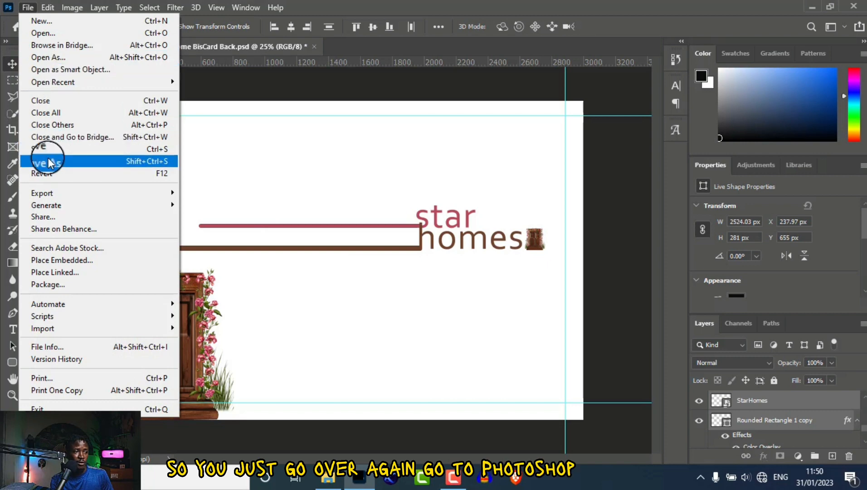
left_click(48, 162)
left_click(249, 264)
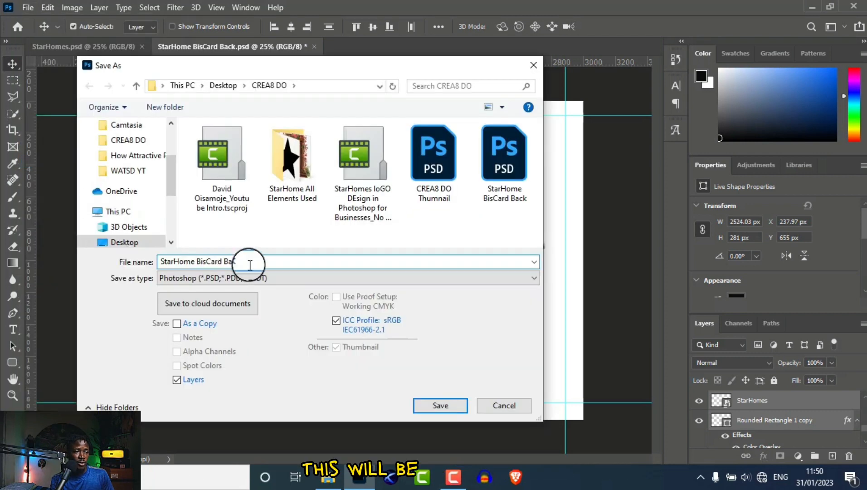
key("BackSpace")
key("BackSpace")
type("Front")
left_click(440, 405)
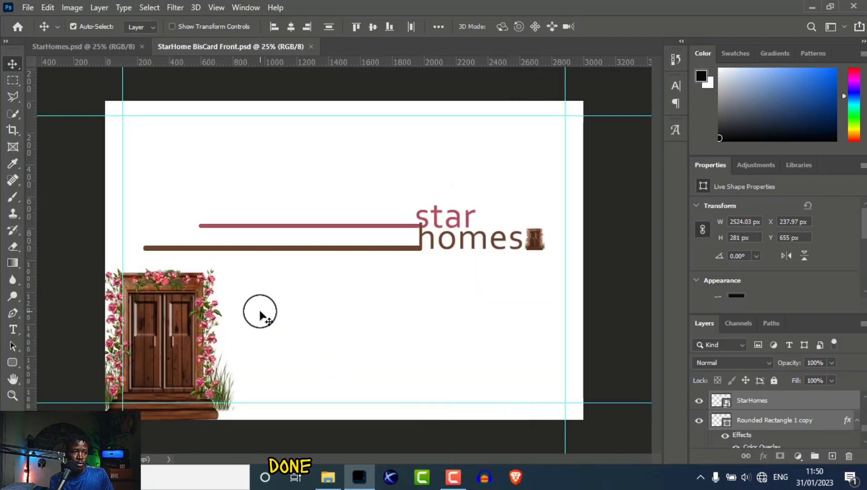
Save a JPEG copy of StarHome BisCard Front, then stop the screen recording.
left_click(27, 9)
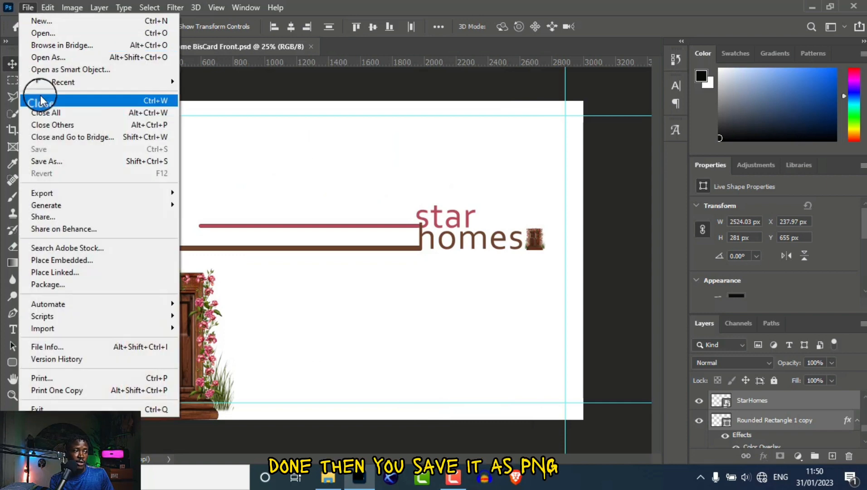
left_click(51, 164)
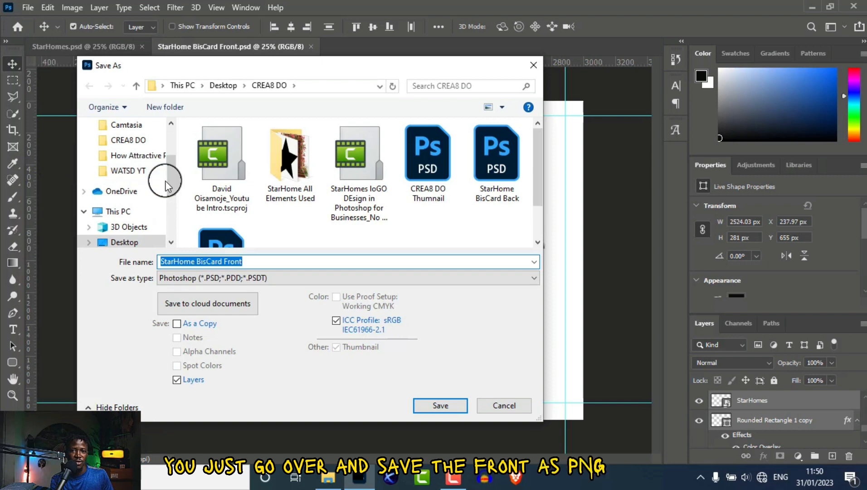
left_click(232, 277)
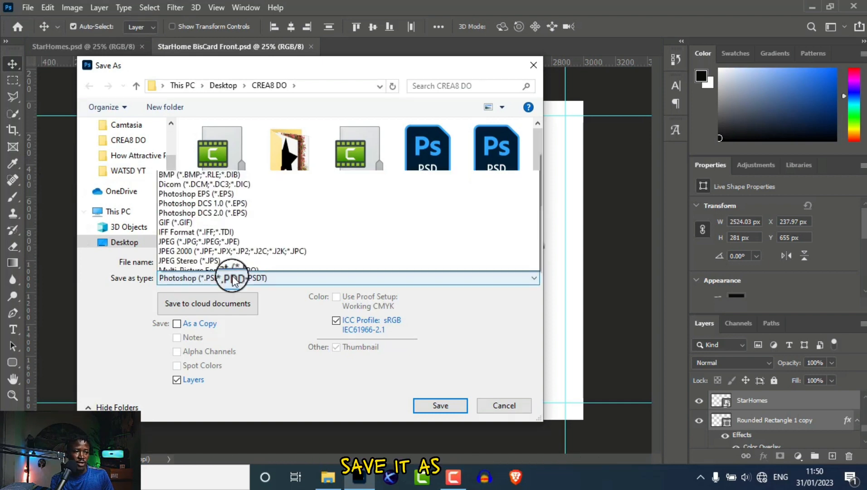
left_click(199, 150)
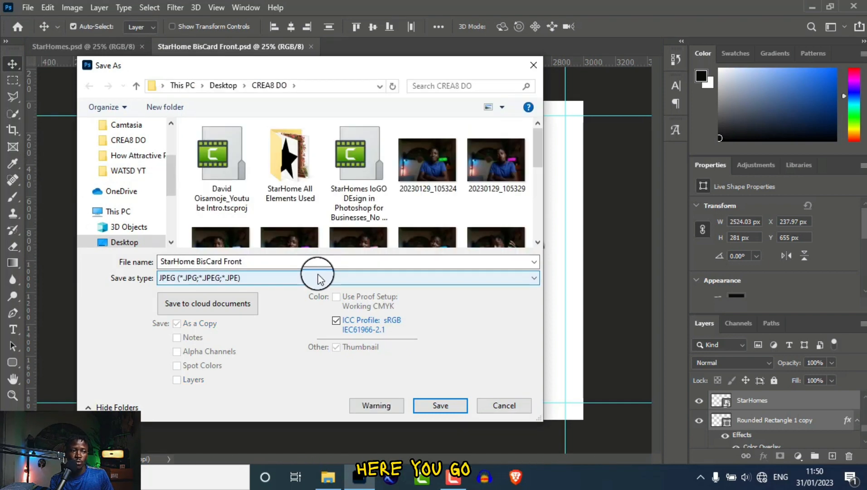
left_click(444, 406)
key("Return")
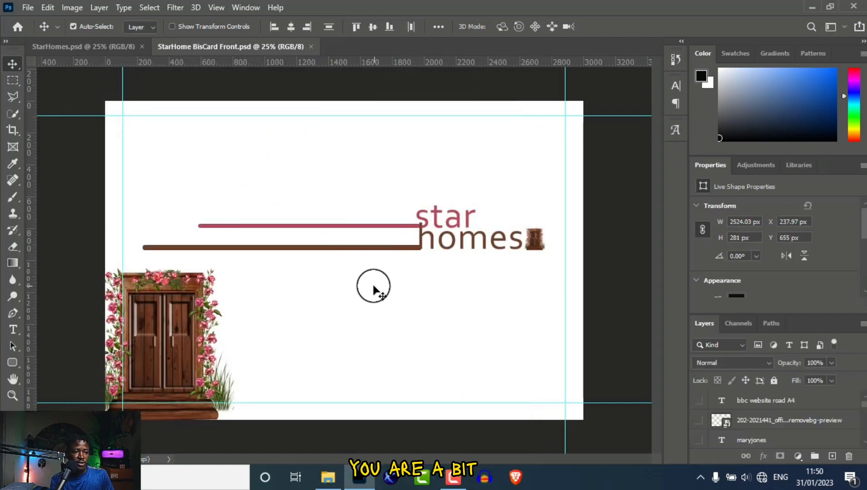
left_click(446, 481)
left_click(446, 481)
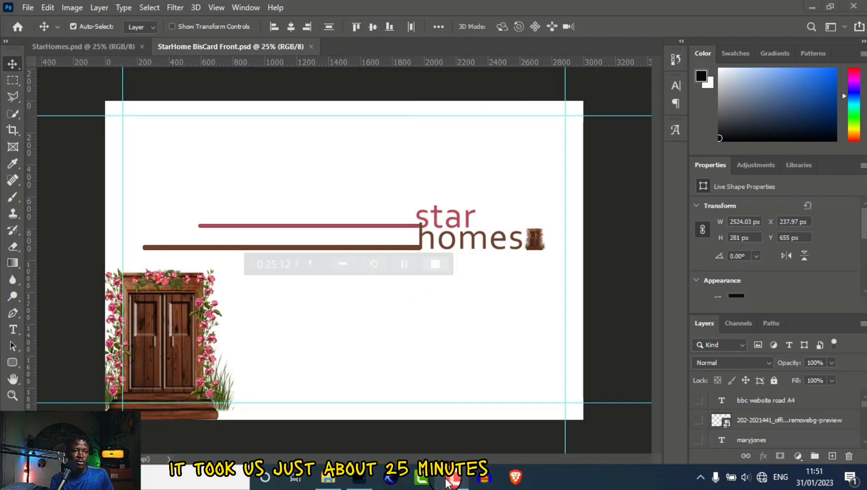